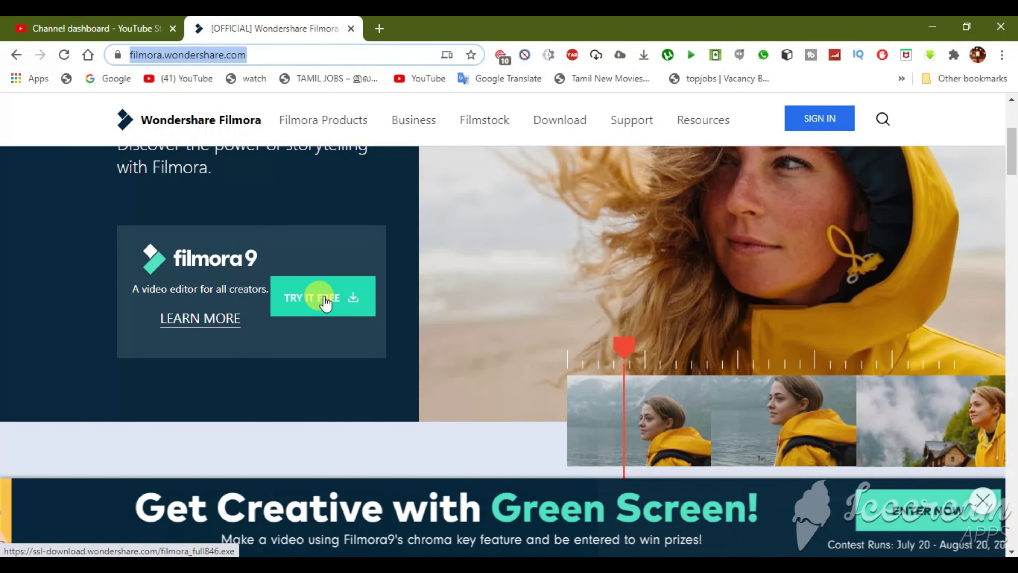
# Look over the Filmora 9 free download section on the Wondershare page and minimize the browser
pyautogui.scroll(3, 326, 297)
pyautogui.scroll(-4, 321, 296)
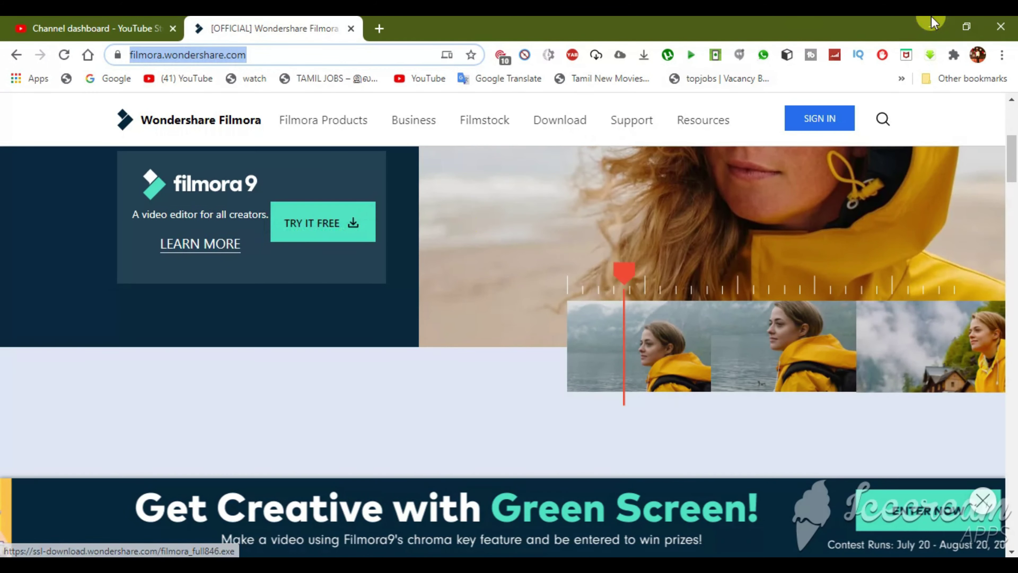
pyautogui.click(932, 25)
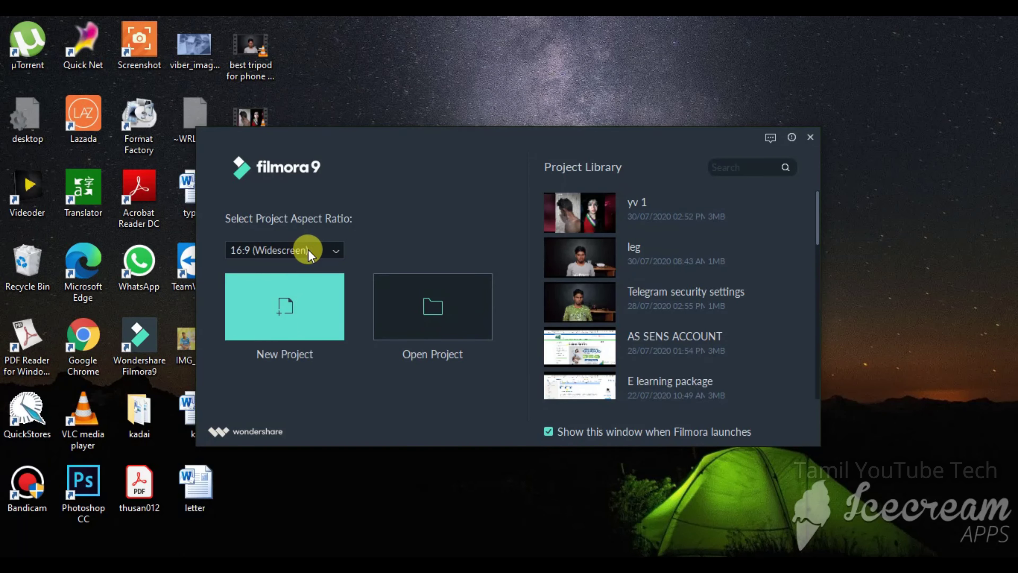
# Create a new project in Filmora9 with the 16:9 (Widescreen) aspect ratio
pyautogui.click(334, 245)
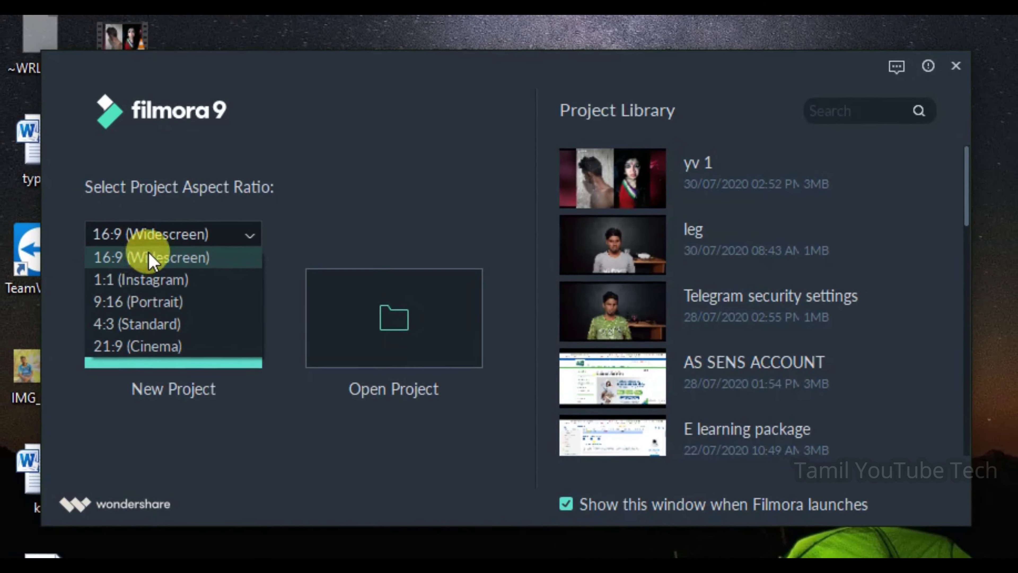
pyautogui.click(149, 259)
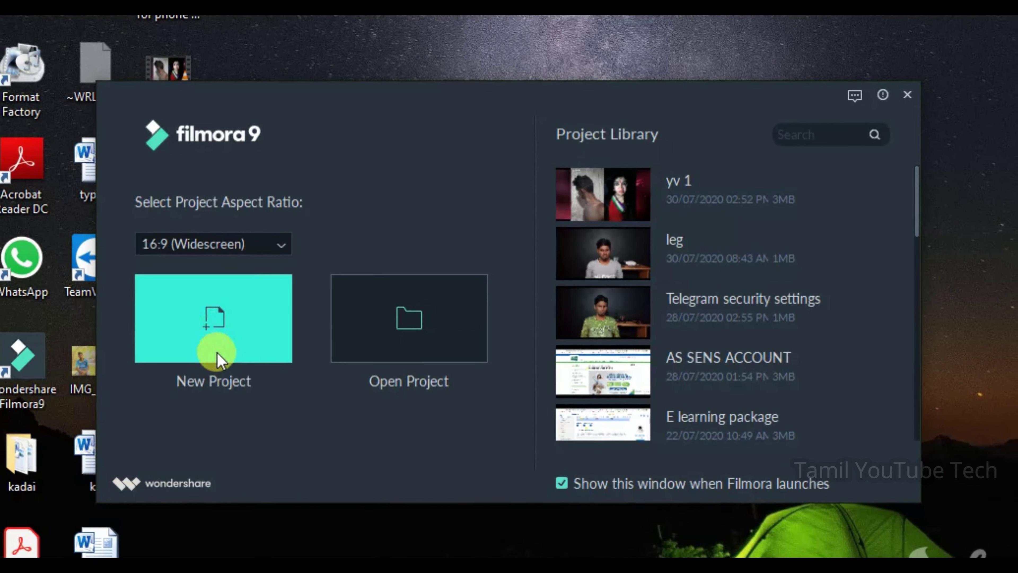
pyautogui.click(220, 353)
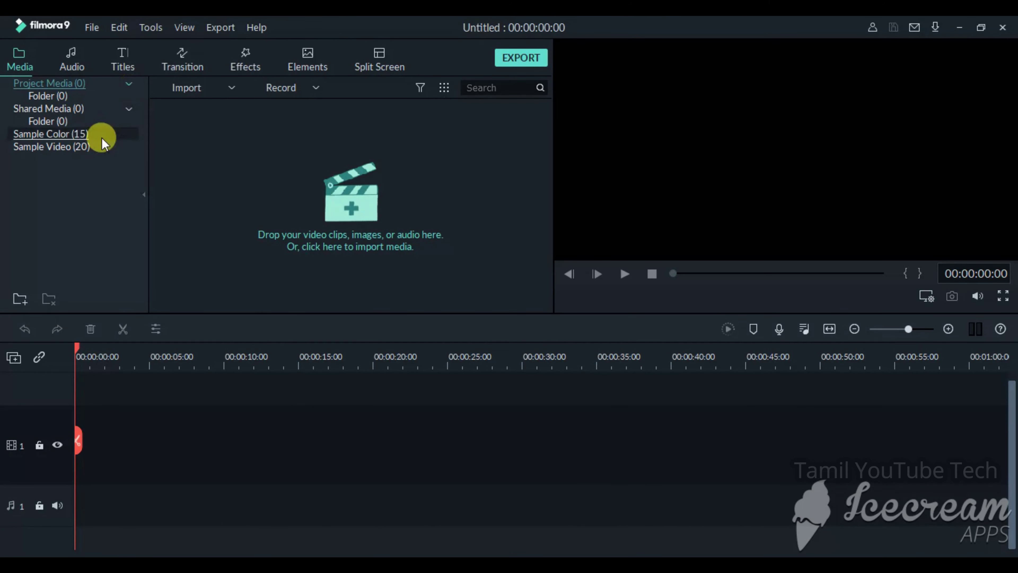
# Review the project settings and confirm them with 16:9 (Widescreen), 1920 x 1080 (Full HD) resolution and a 25 fps frame rate
pyautogui.click(82, 28)
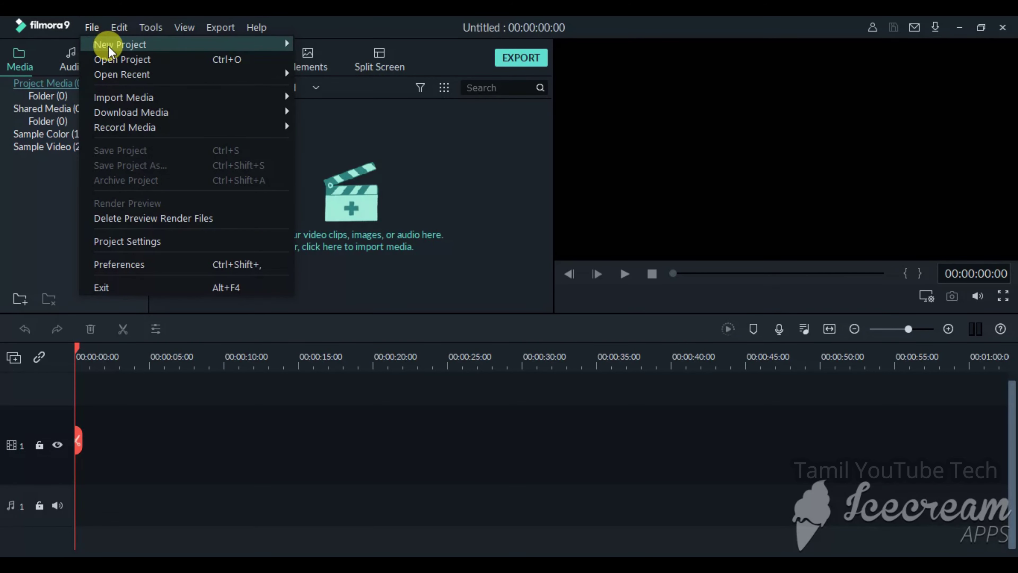
pyautogui.click(153, 240)
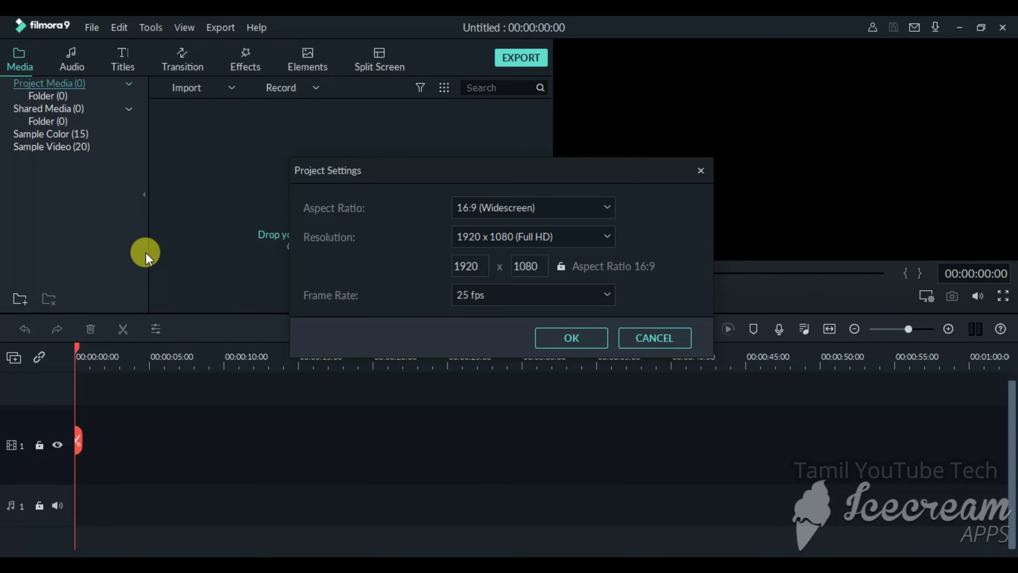
pyautogui.click(599, 208)
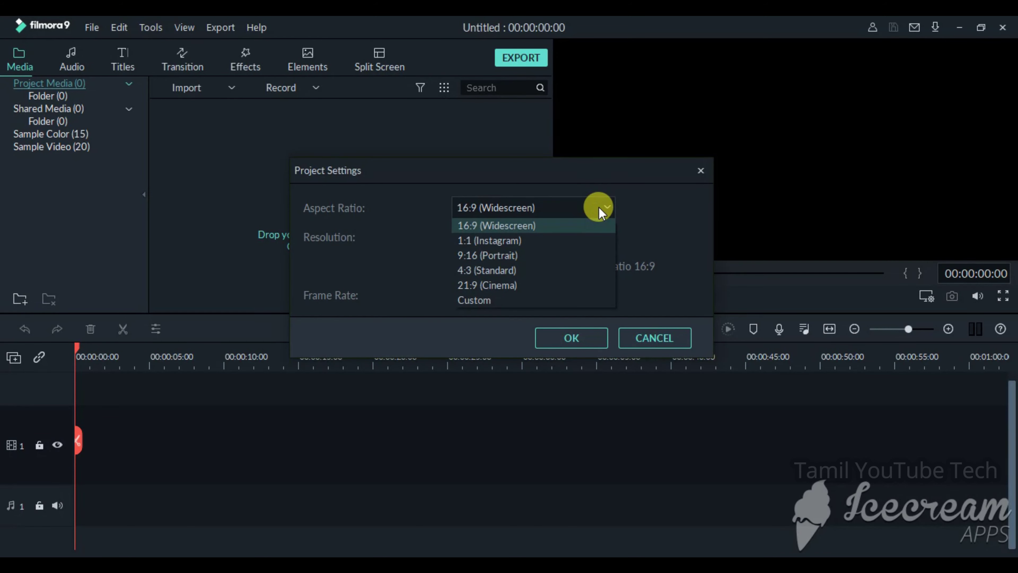
pyautogui.click(599, 207)
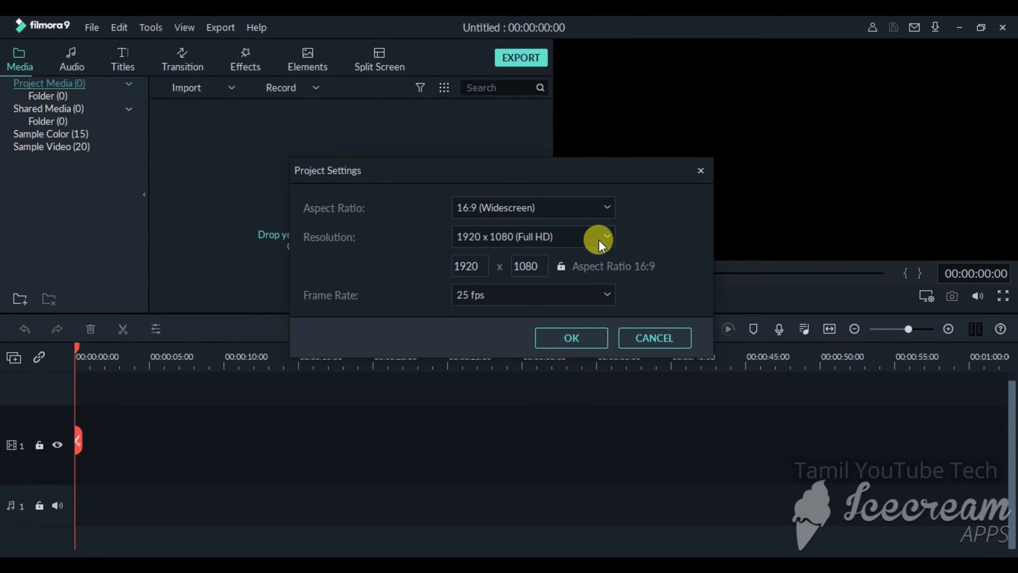
pyautogui.click(606, 236)
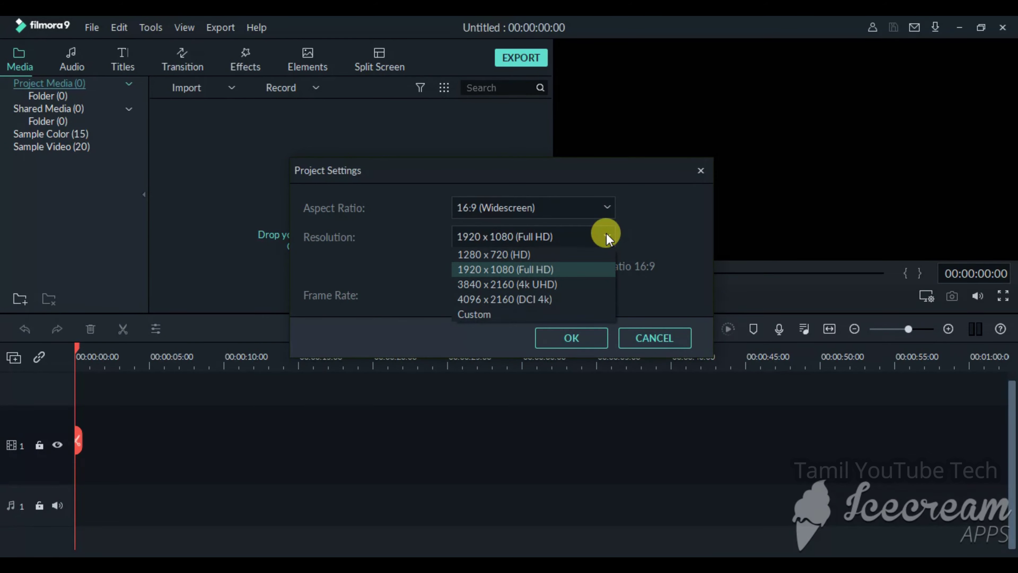
pyautogui.click(606, 233)
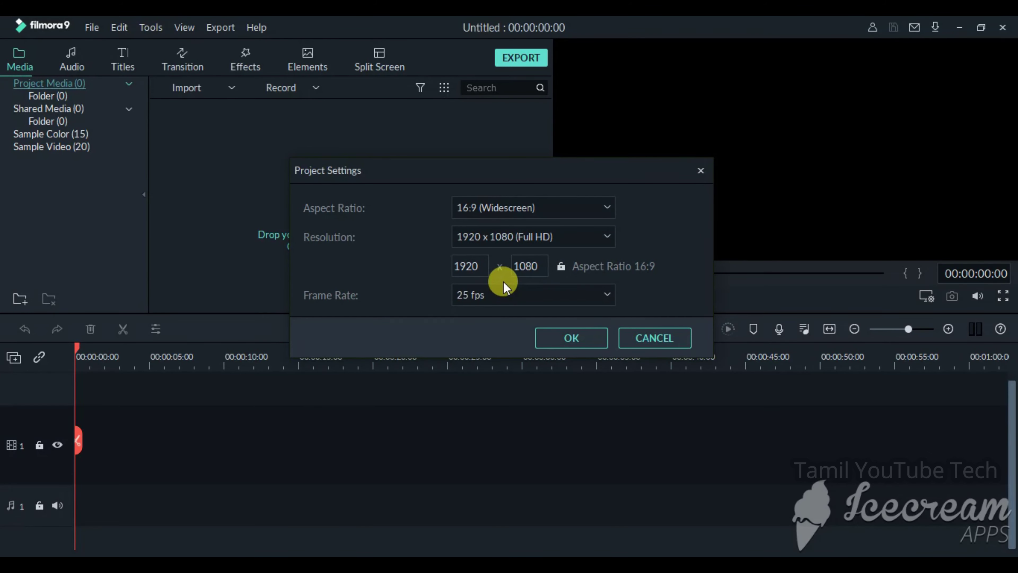
pyautogui.click(507, 302)
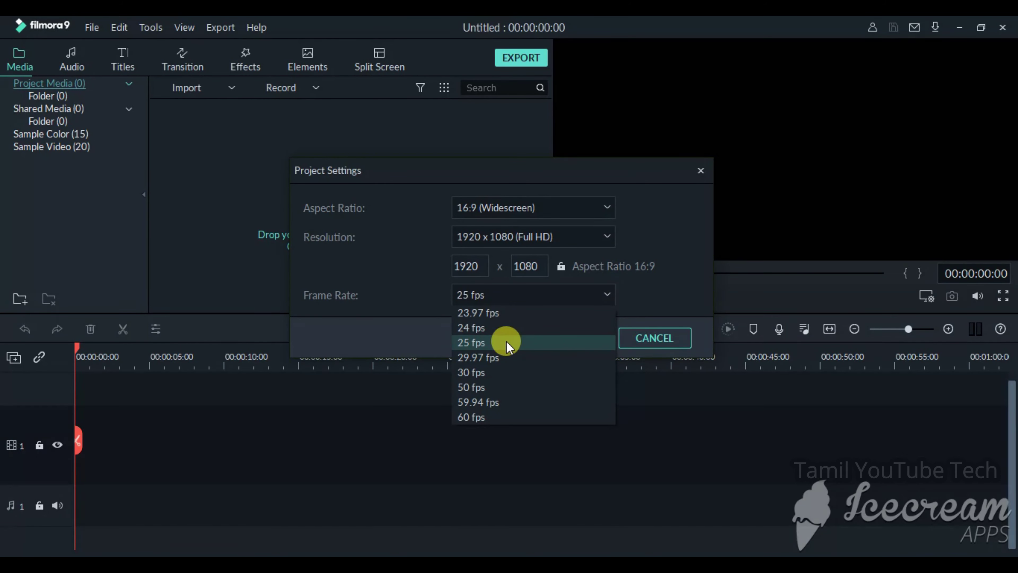
pyautogui.click(507, 343)
pyautogui.click(570, 338)
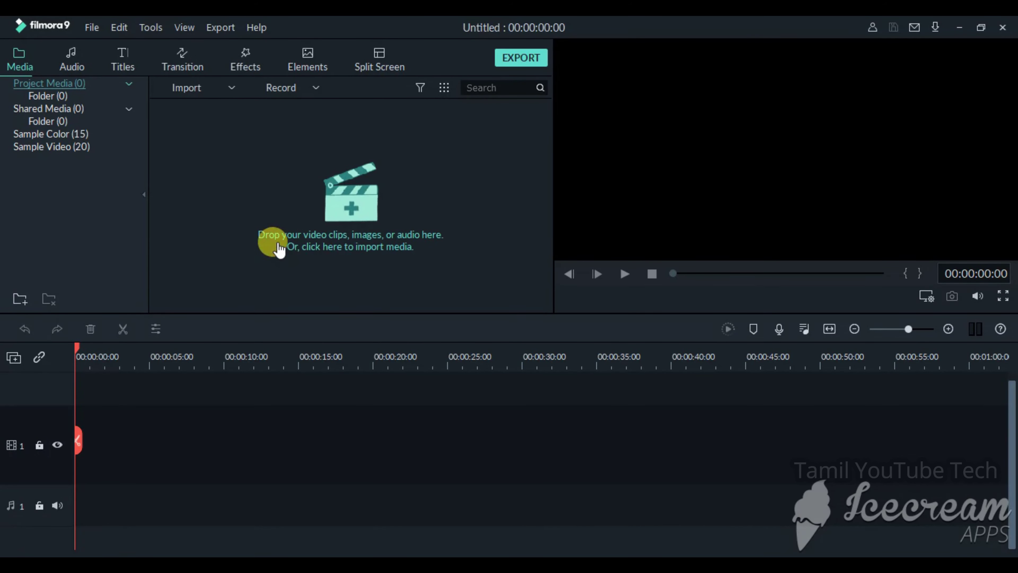
# Import the video 116f86f4a835ce31337fdd111c82f812 from the Documents folder into the project media and preview it
pyautogui.click(308, 197)
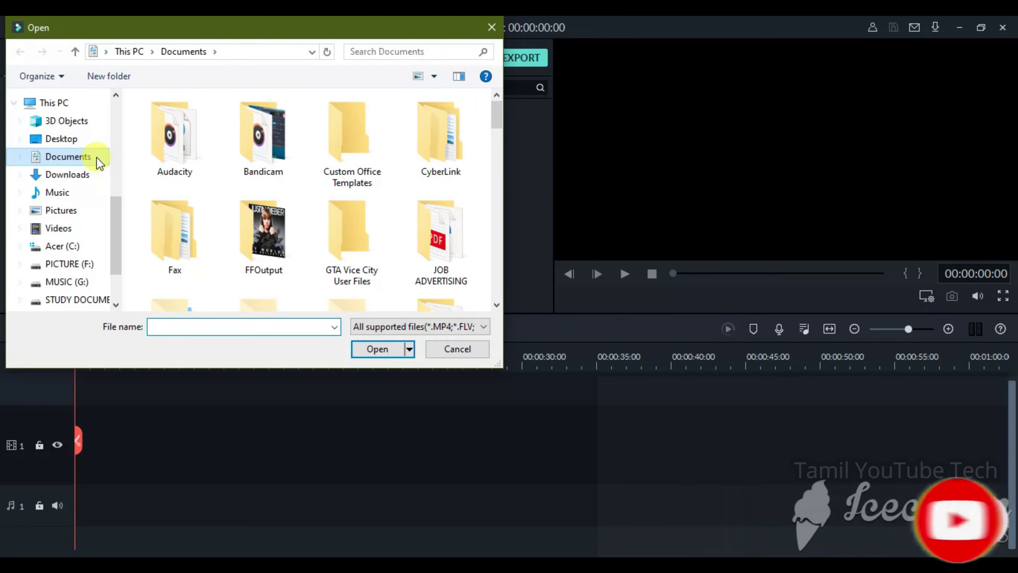
pyautogui.scroll(-6, 176, 146)
pyautogui.scroll(-5, 176, 150)
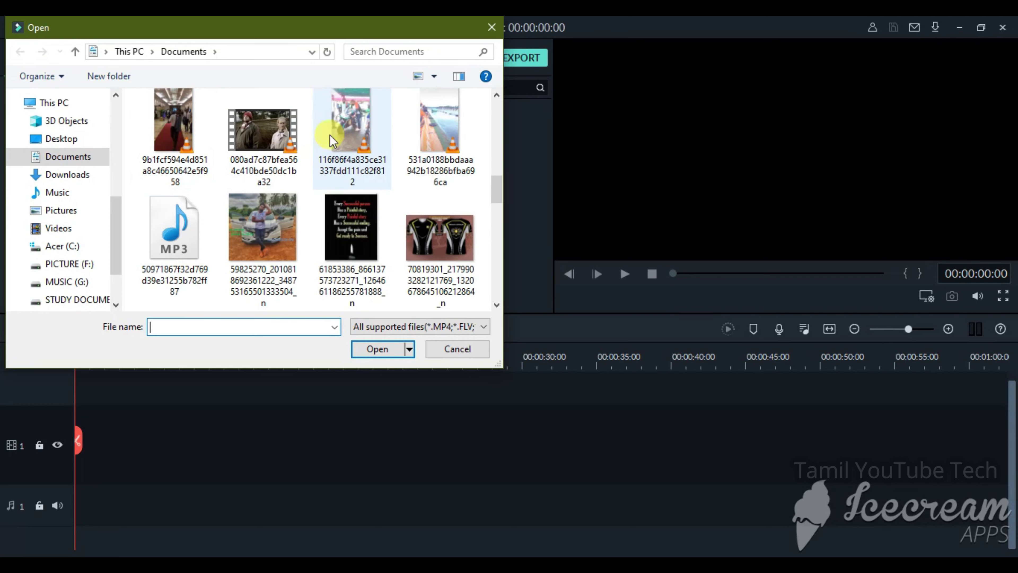
pyautogui.click(367, 114)
pyautogui.click(394, 351)
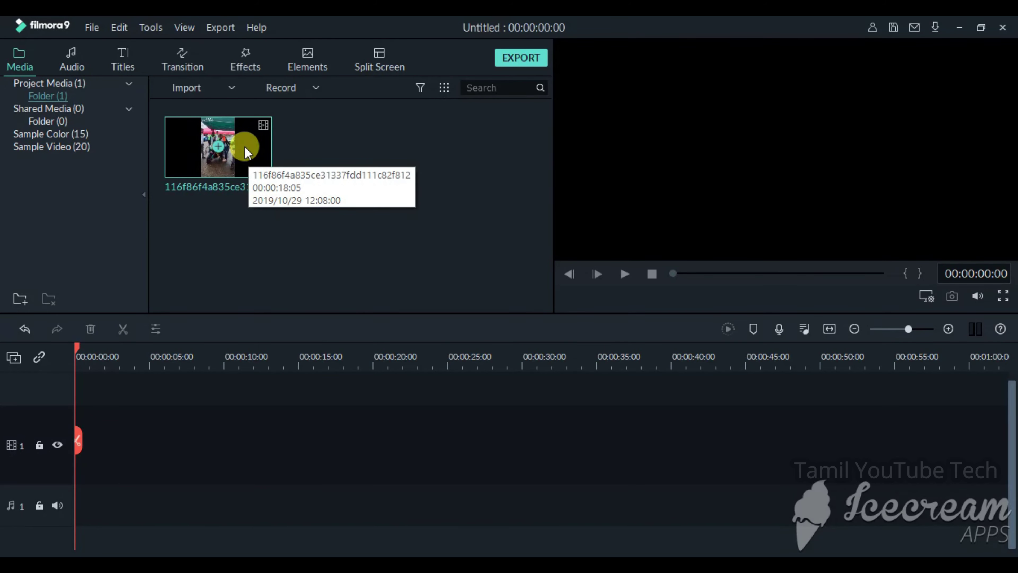
pyautogui.doubleClick(245, 146)
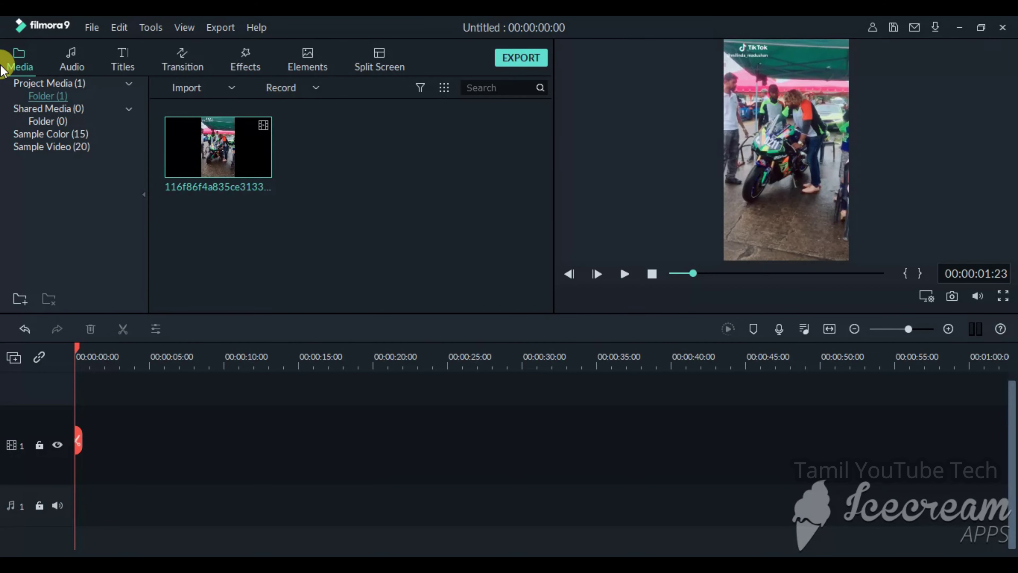
# Browse the included audio library and preview the Beep and Atomic Bomb sounds
pyautogui.click(65, 54)
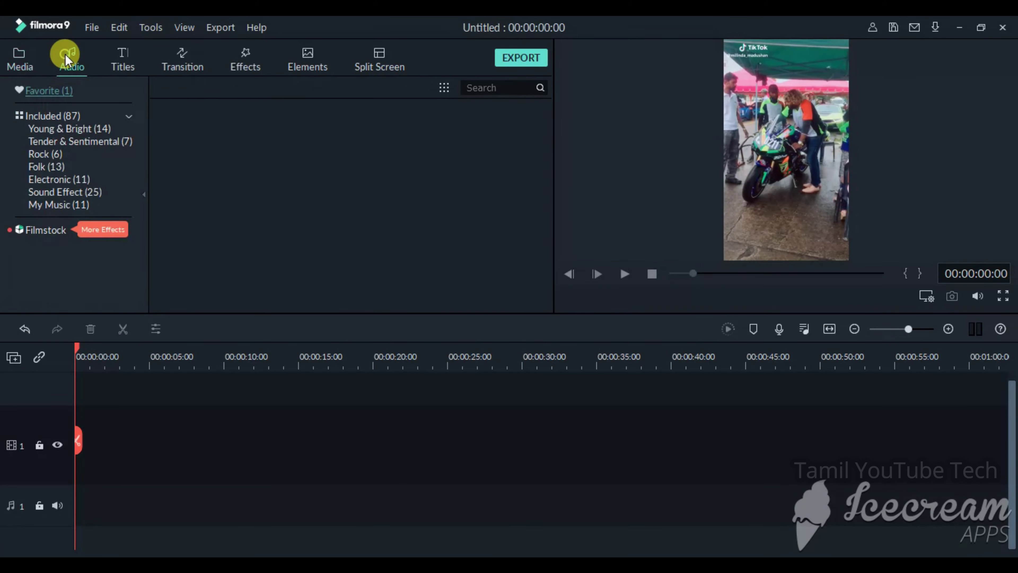
pyautogui.click(83, 115)
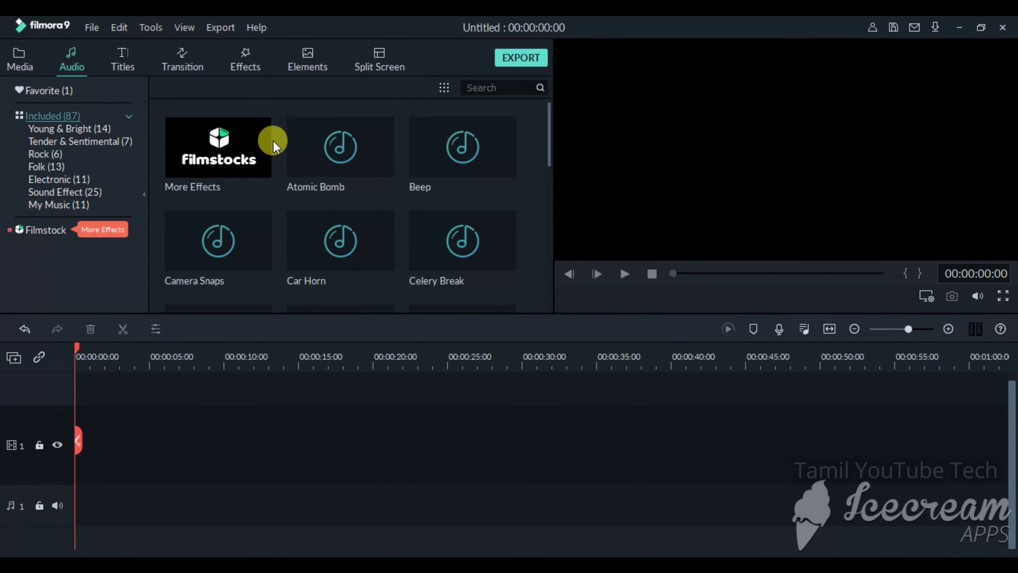
pyautogui.scroll(-10, 417, 181)
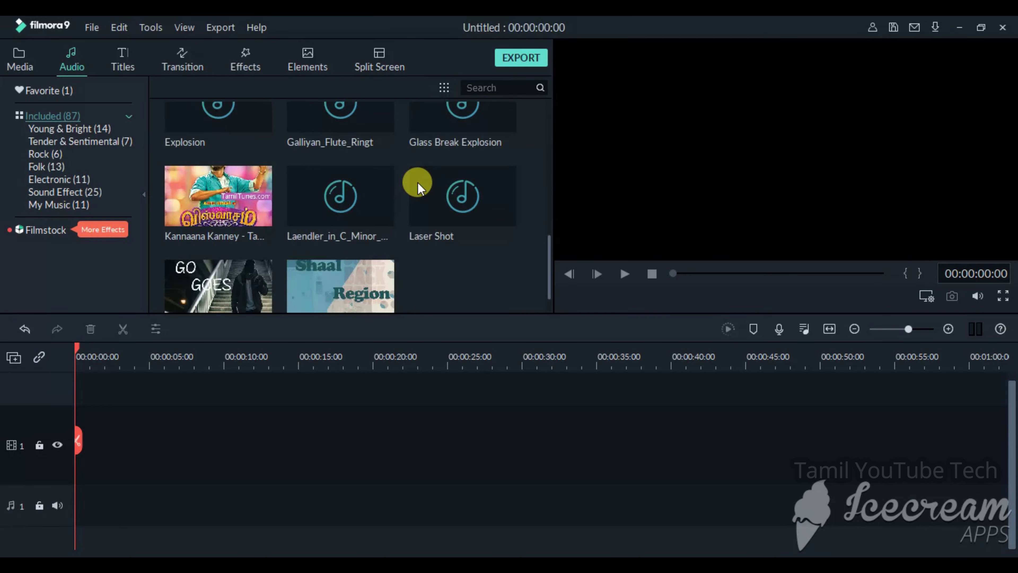
pyautogui.scroll(10, 418, 182)
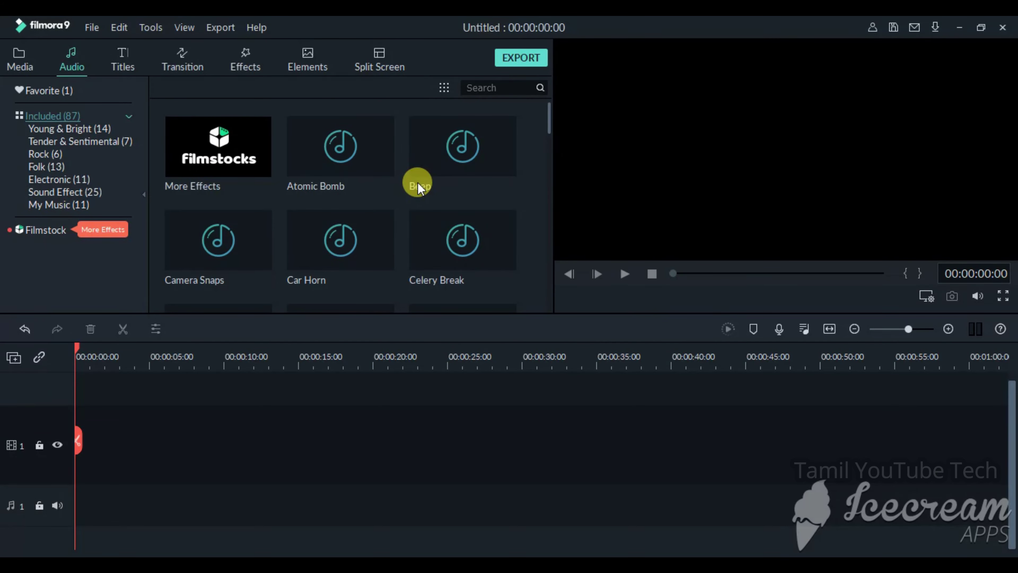
pyautogui.doubleClick(418, 152)
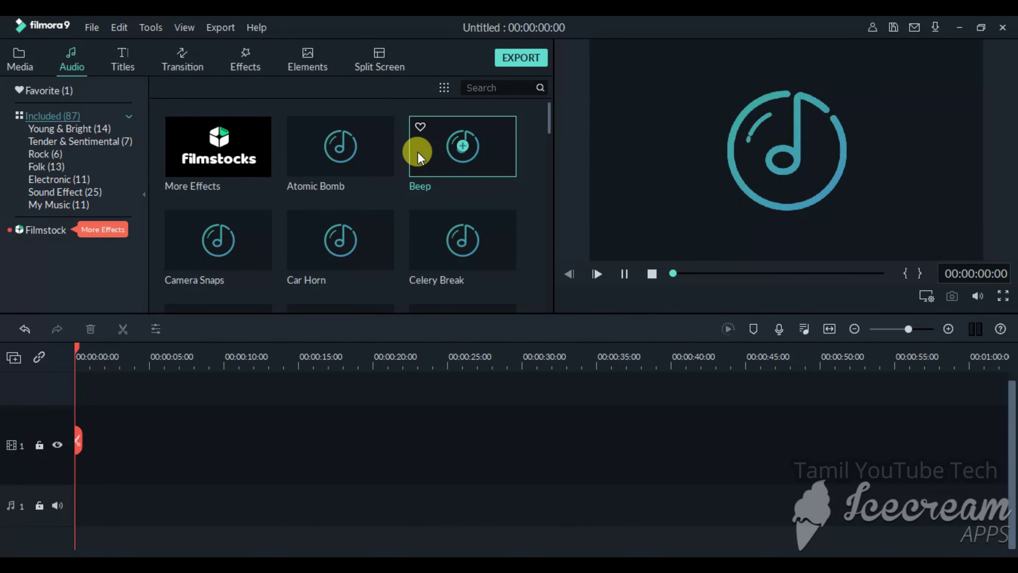
pyautogui.doubleClick(388, 155)
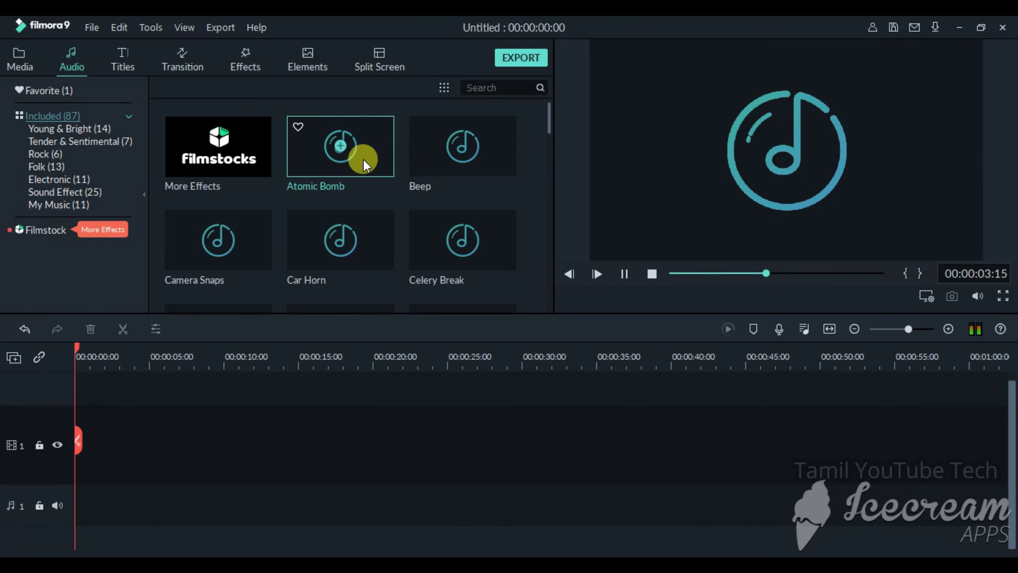
# Look through the rest of the included audio and try to preview the downloadable Feet On Water track
pyautogui.scroll(-8, 363, 160)
pyautogui.scroll(-10, 364, 164)
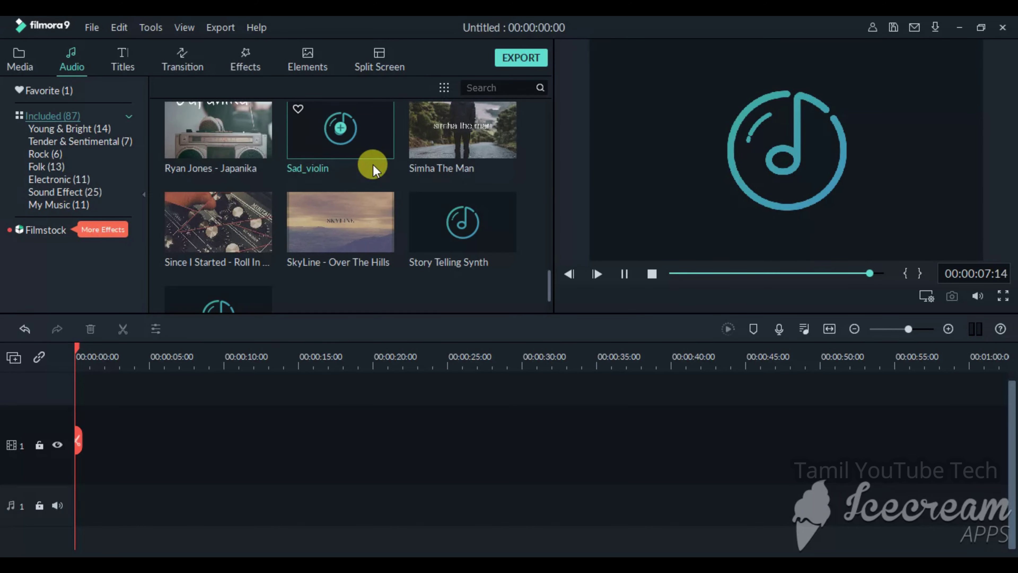
pyautogui.scroll(18, 373, 164)
pyautogui.scroll(-20, 372, 165)
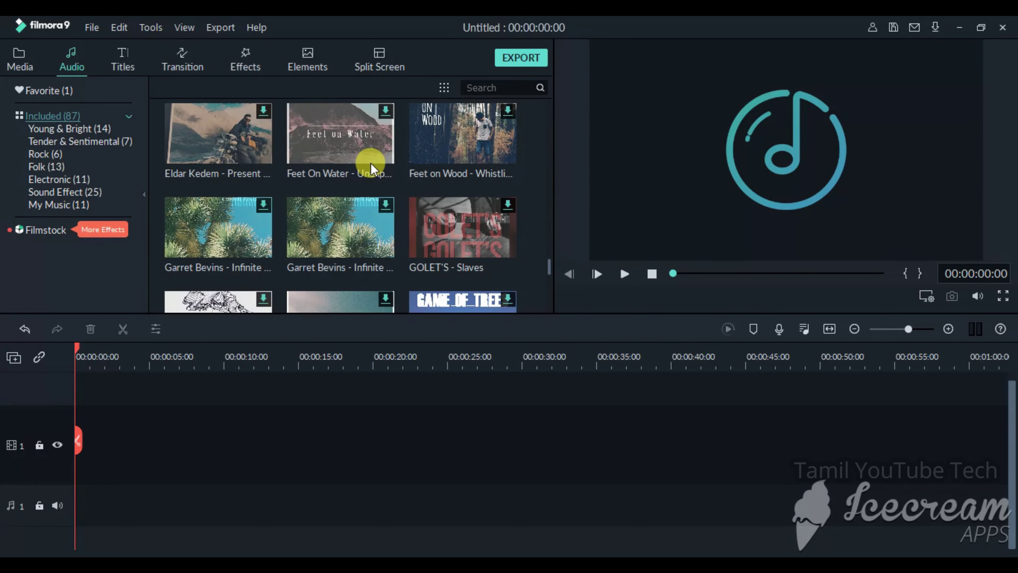
pyautogui.doubleClick(313, 144)
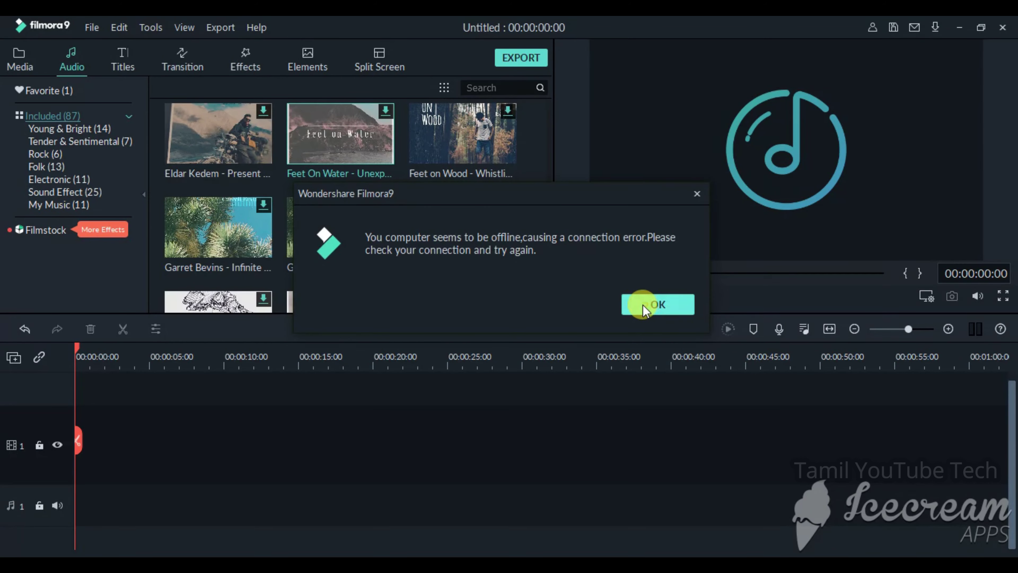
pyautogui.click(644, 305)
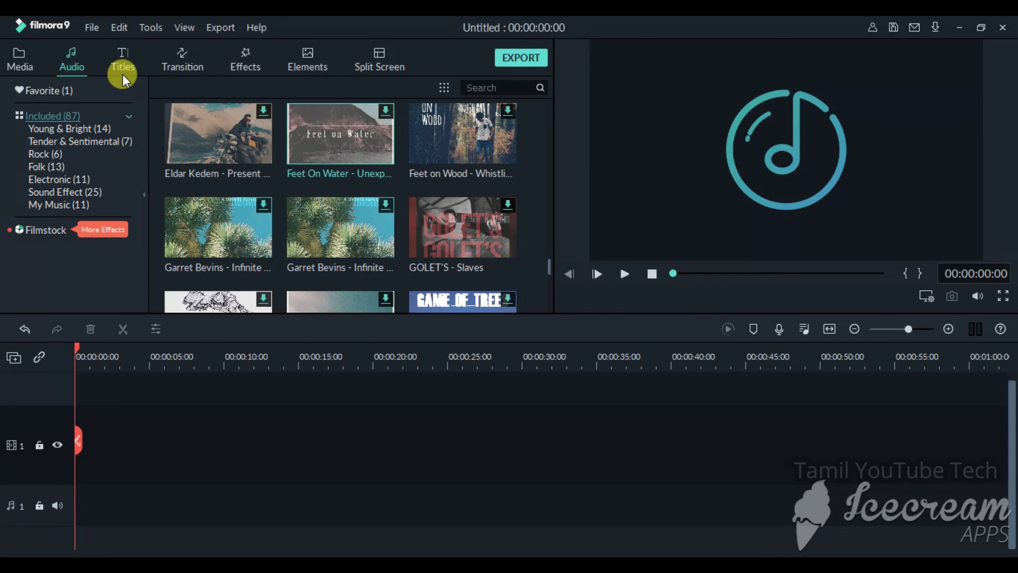
# Browse the included title templates and preview Credit 5 and New Opener 3
pyautogui.click(122, 66)
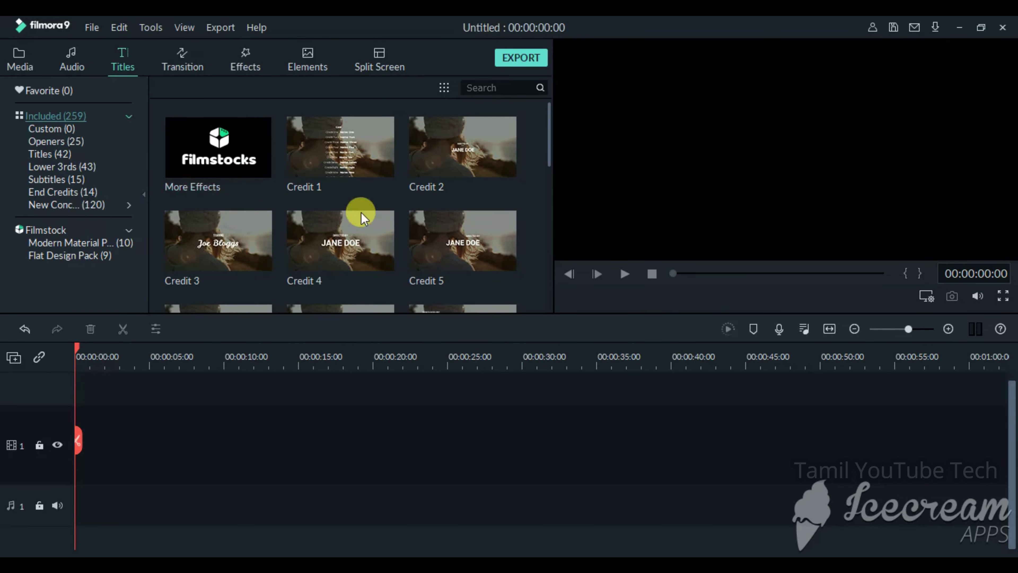
pyautogui.click(420, 247)
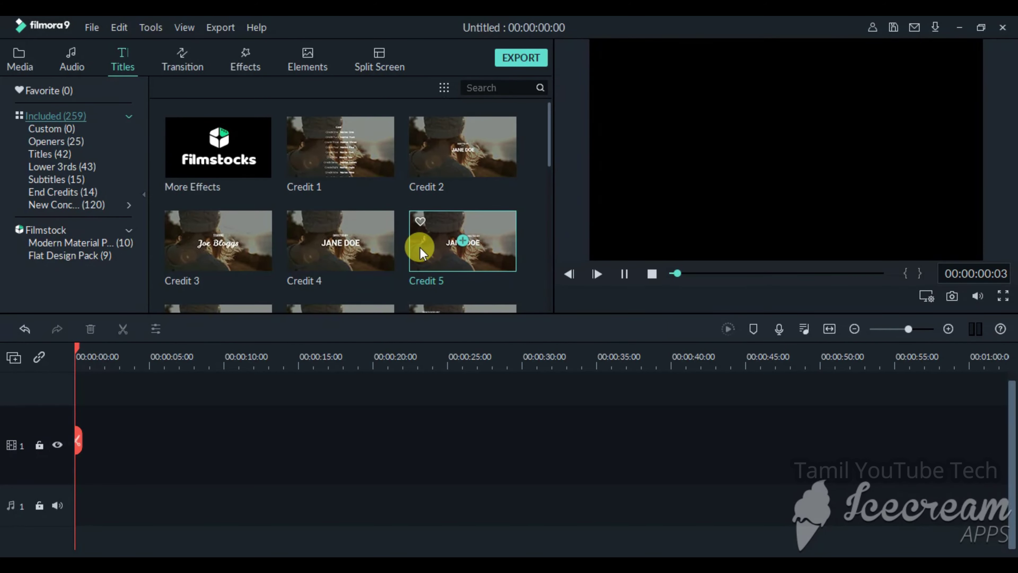
pyautogui.scroll(-10, 420, 246)
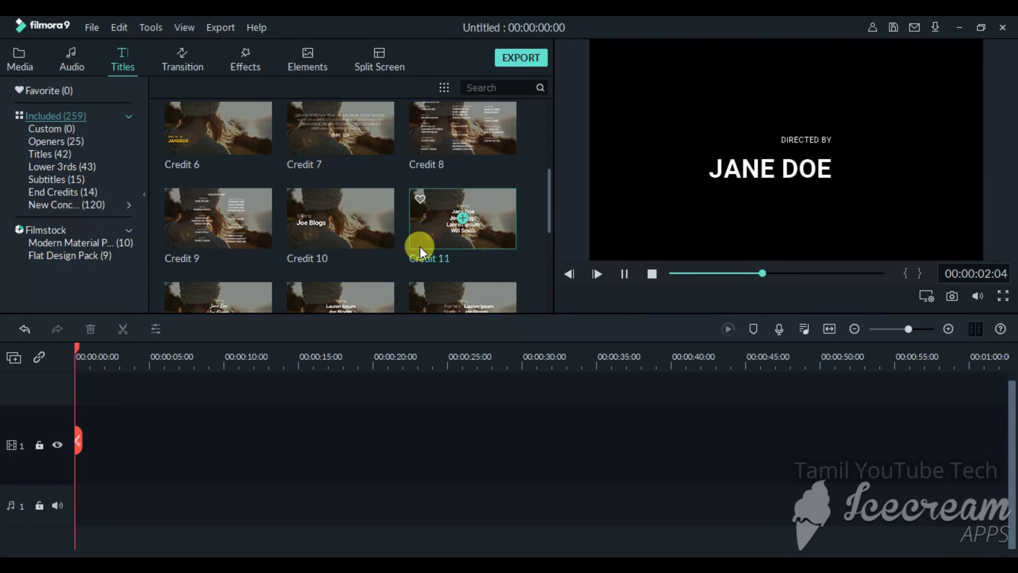
pyautogui.scroll(-20, 420, 247)
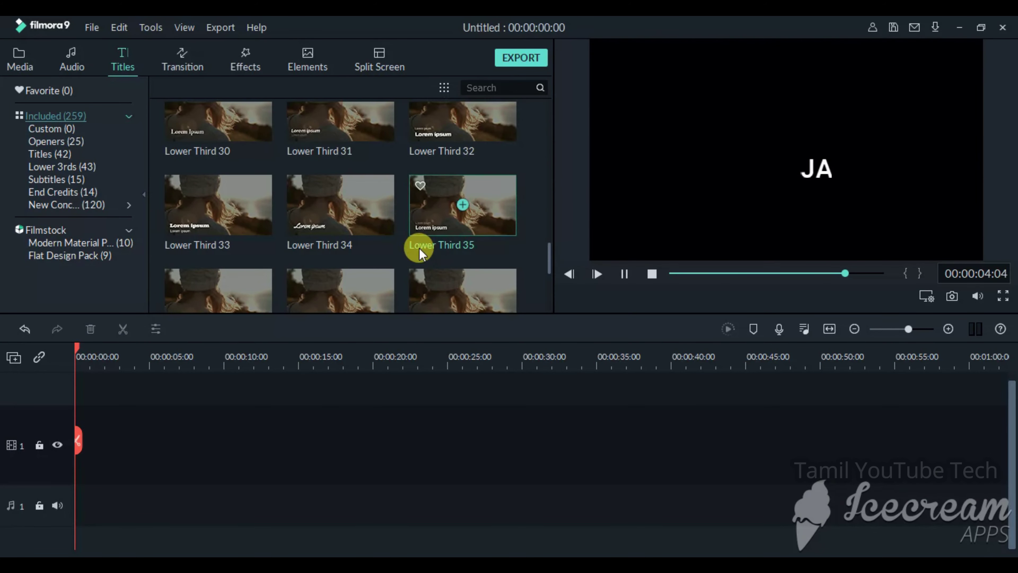
pyautogui.scroll(-10, 420, 250)
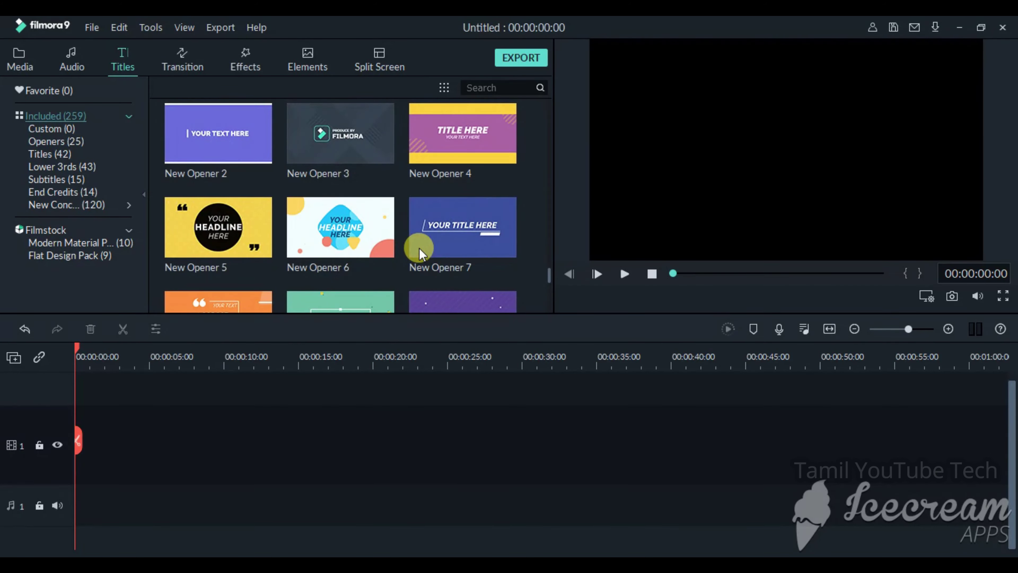
pyautogui.click(374, 131)
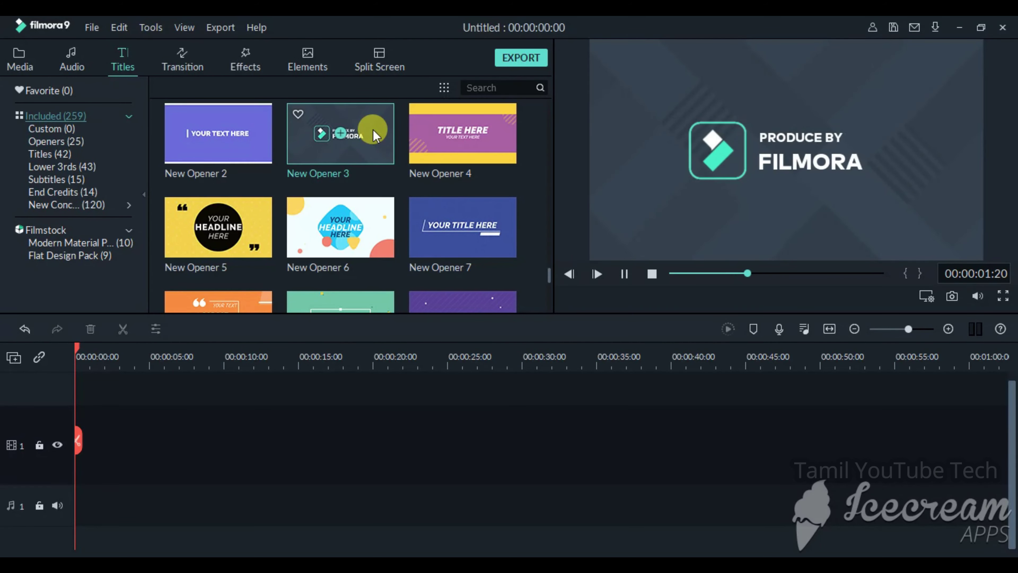
pyautogui.scroll(-5, 373, 129)
pyautogui.moveTo(377, 129)
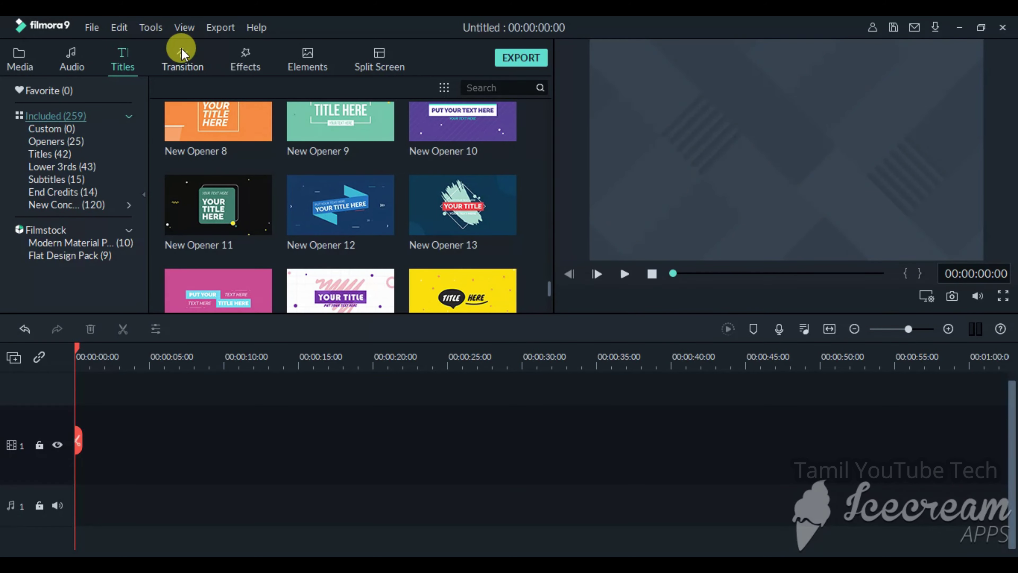
# Show all included transitions and preview the Dissolve transition
pyautogui.click(189, 68)
pyautogui.click(55, 116)
pyautogui.click(297, 146)
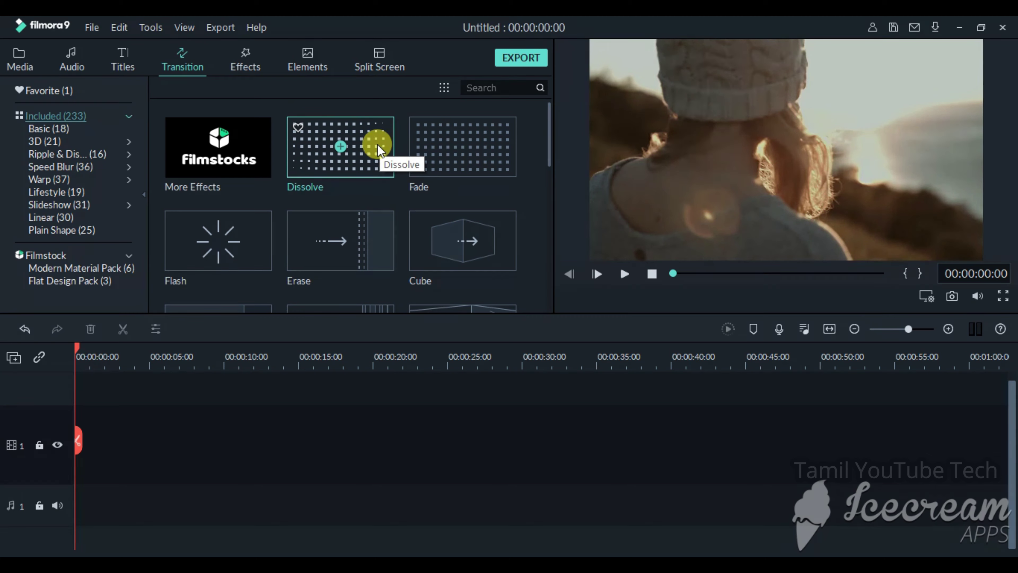
# Replay the Dissolve transition, then browse the rest of the included transitions and preview Orb Twist 1
pyautogui.click(378, 146)
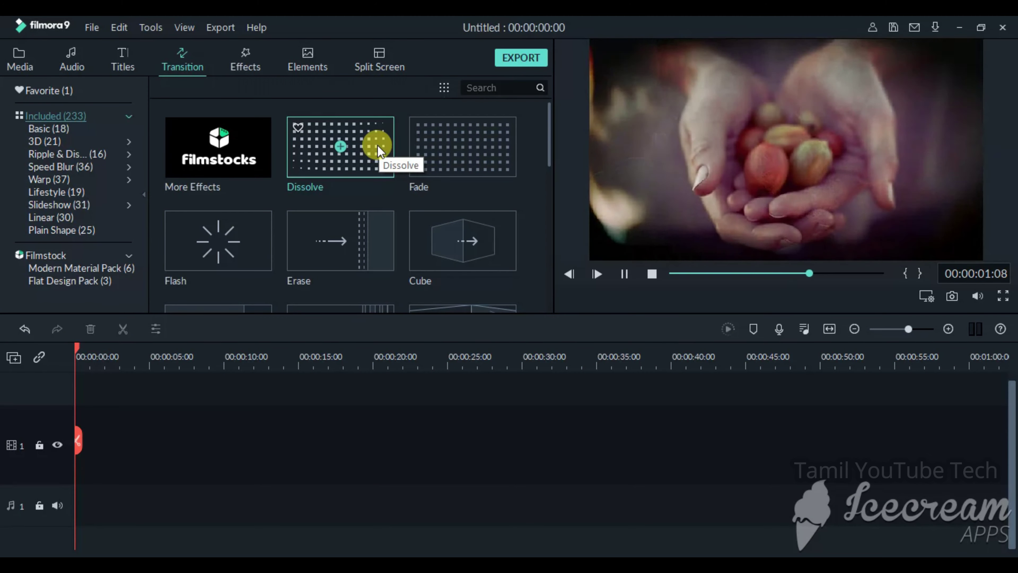
pyautogui.scroll(-5, 377, 145)
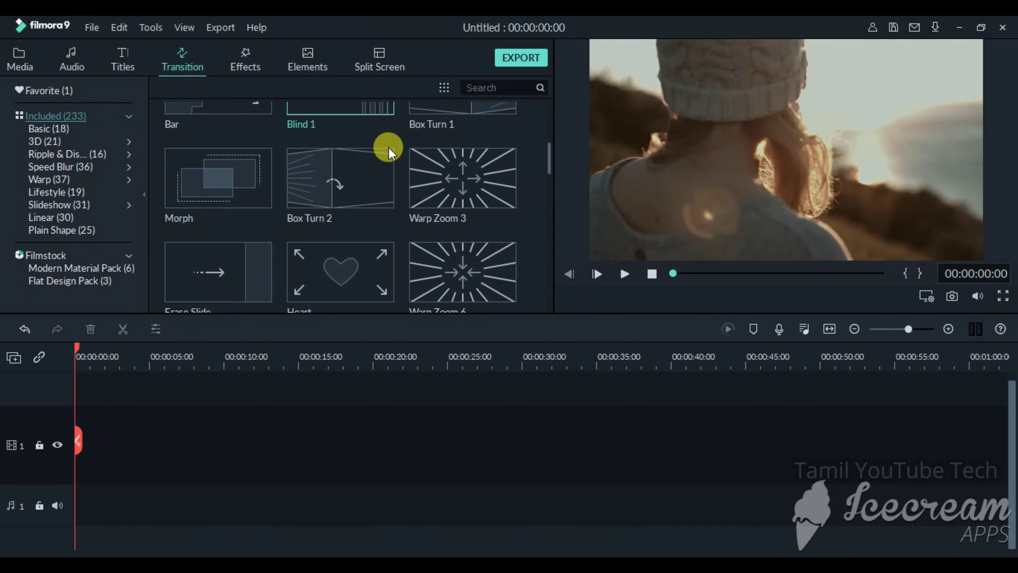
pyautogui.scroll(-3, 388, 147)
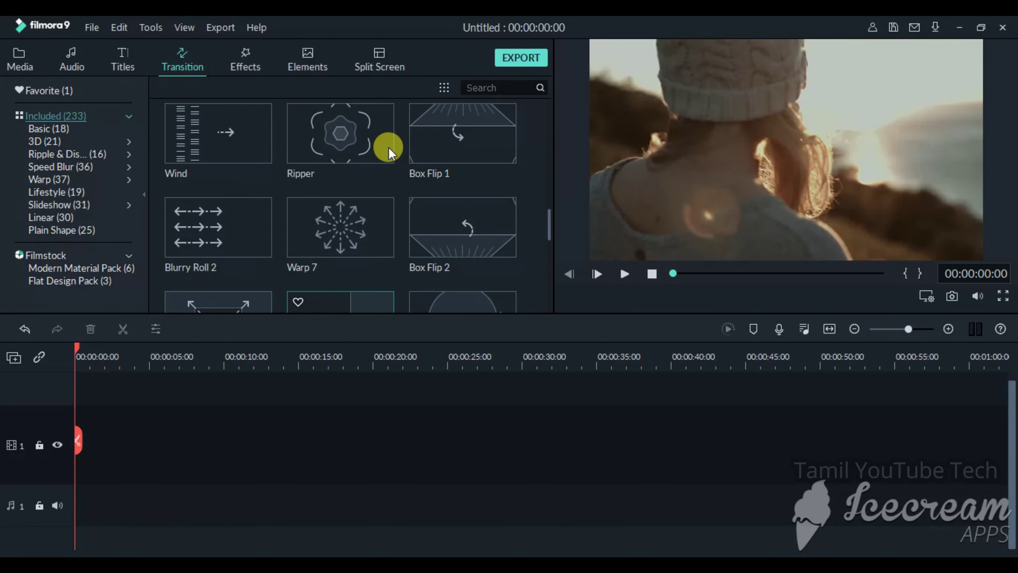
pyautogui.scroll(-2, 388, 147)
pyautogui.scroll(-5, 402, 137)
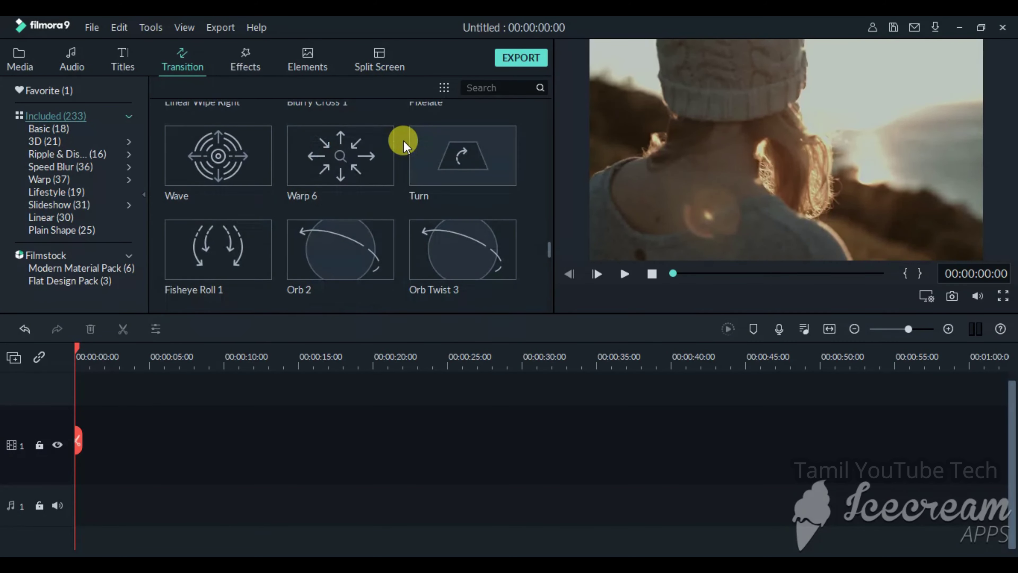
pyautogui.click(387, 148)
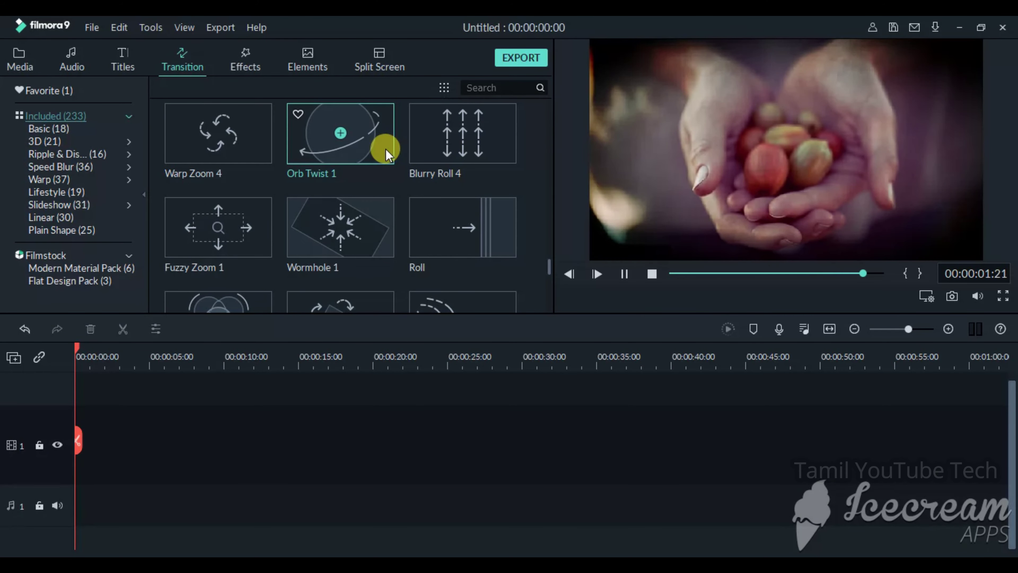
# Browse the included effects library and preview the 90's Viewfinder effect
pyautogui.click(251, 61)
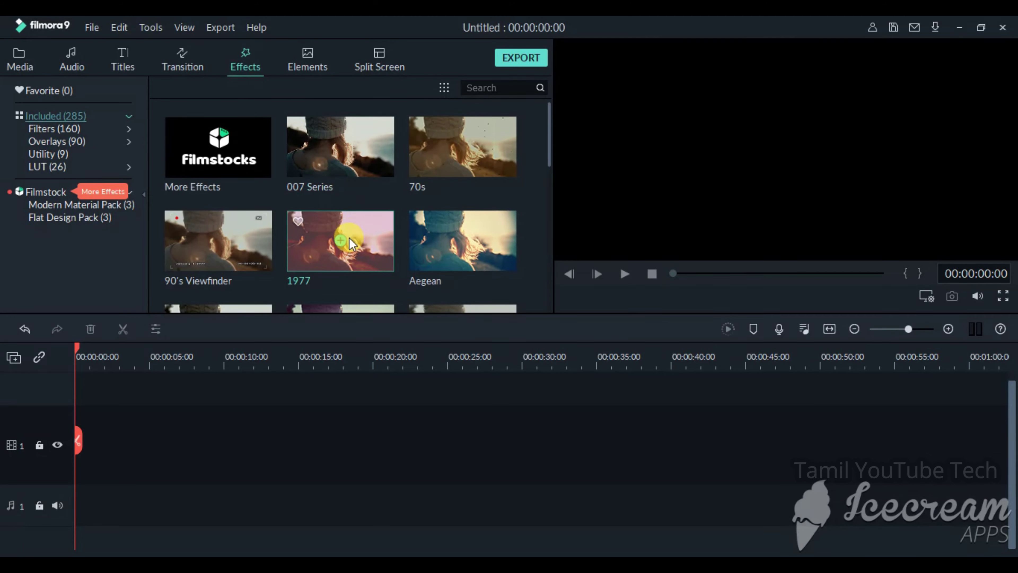
pyautogui.click(241, 260)
pyautogui.scroll(-10, 241, 260)
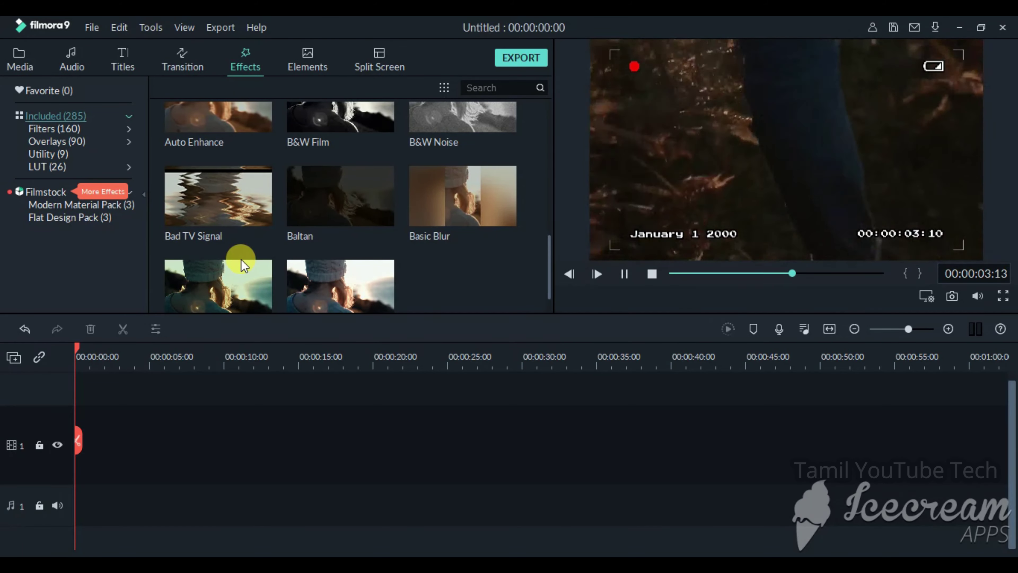
pyautogui.scroll(-3, 241, 259)
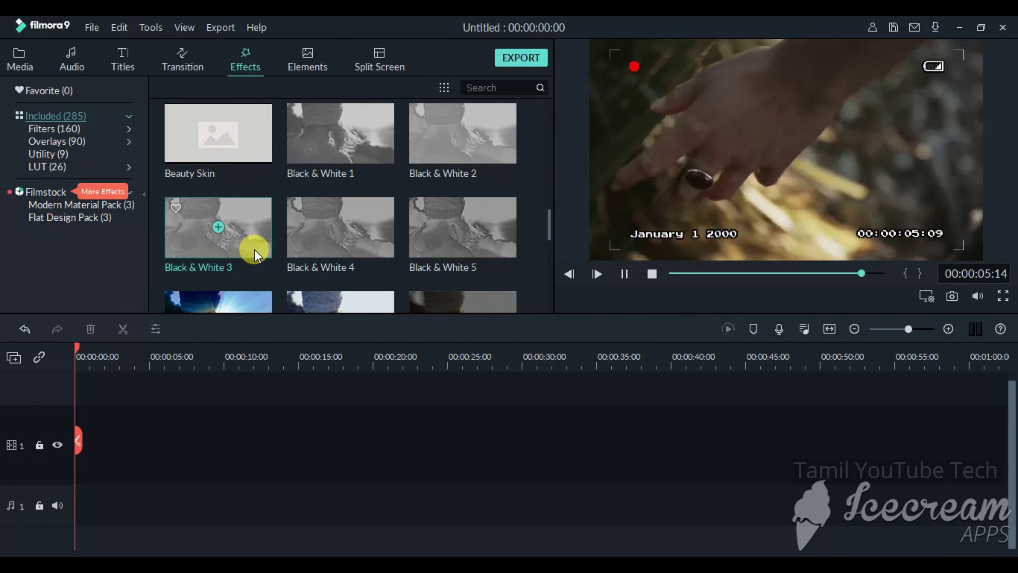
pyautogui.scroll(-3, 255, 249)
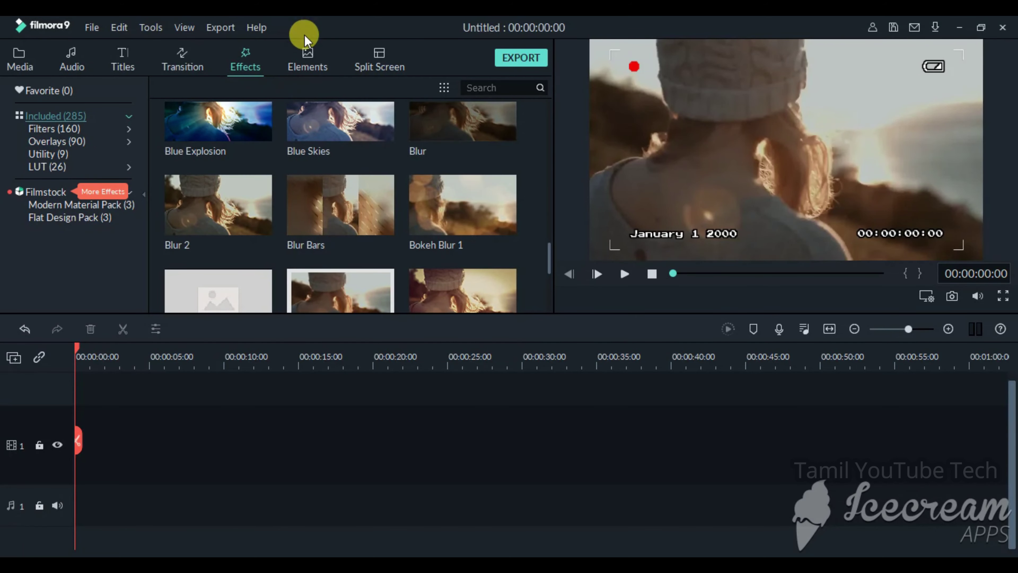
# Browse the included elements and preview the black tutorial element with three arrows and Badge Element 1
pyautogui.click(308, 56)
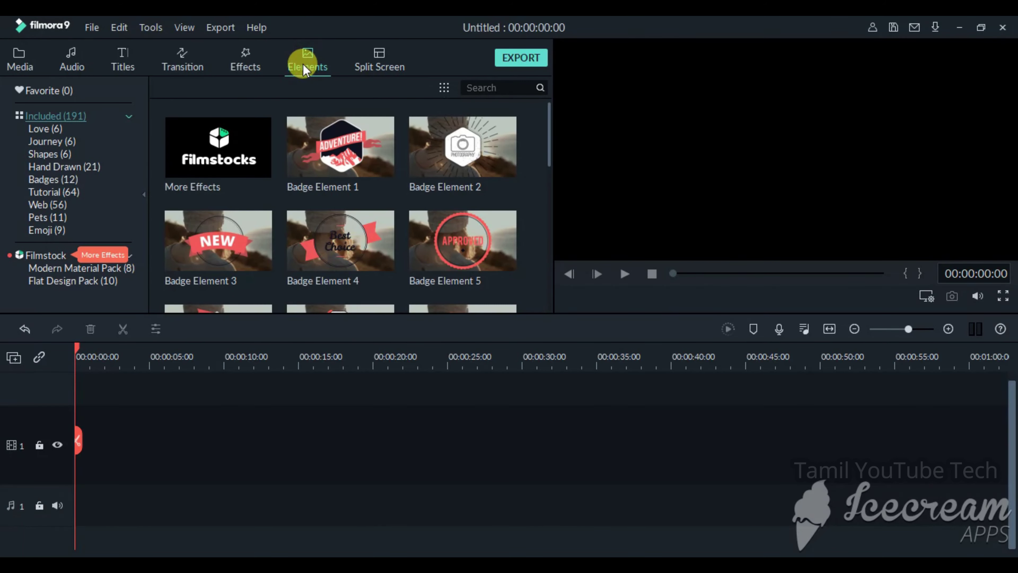
pyautogui.scroll(-5, 371, 160)
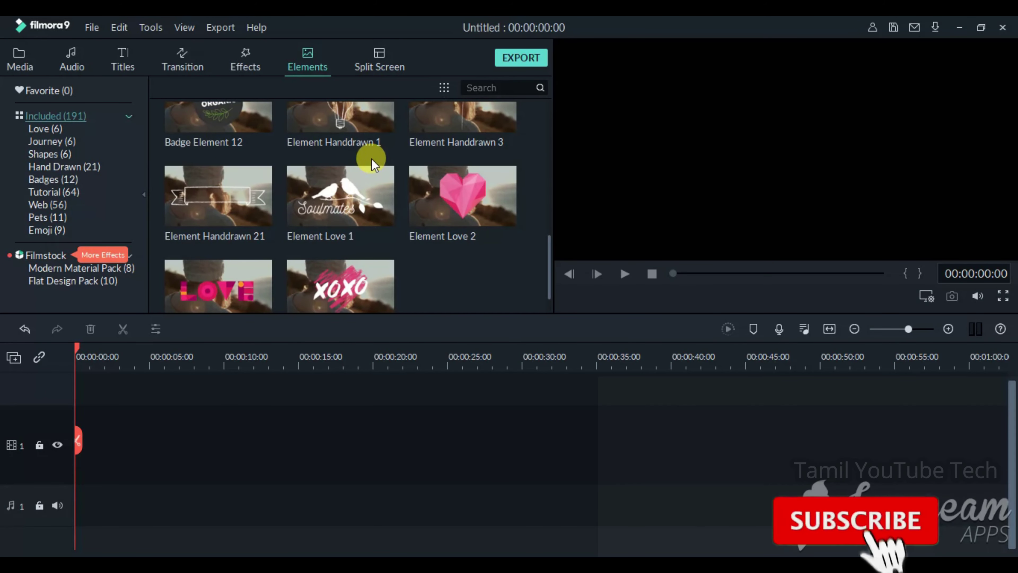
pyautogui.scroll(-2, 372, 158)
pyautogui.scroll(-5, 372, 158)
pyautogui.scroll(-3, 372, 158)
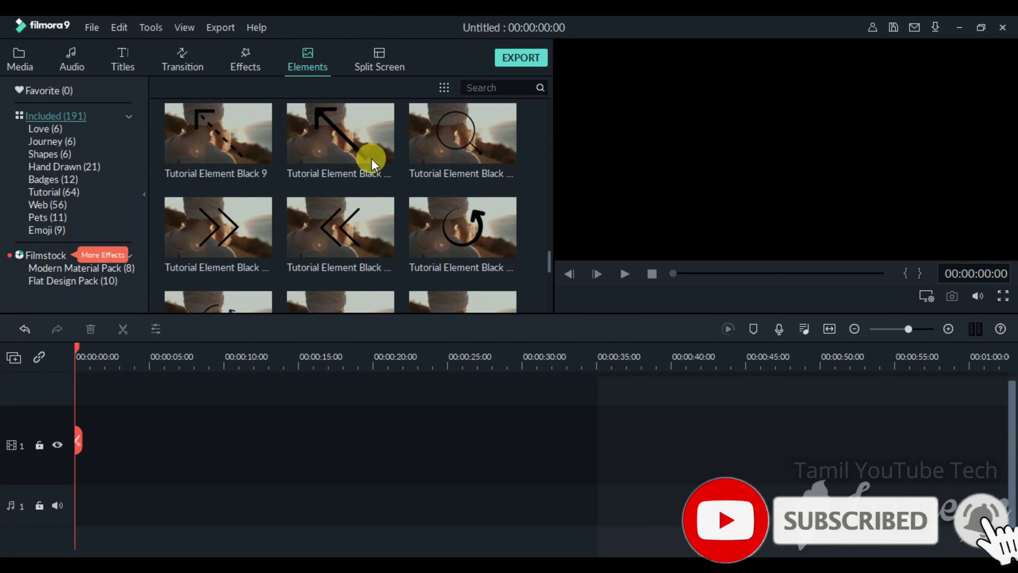
pyautogui.scroll(-3, 371, 158)
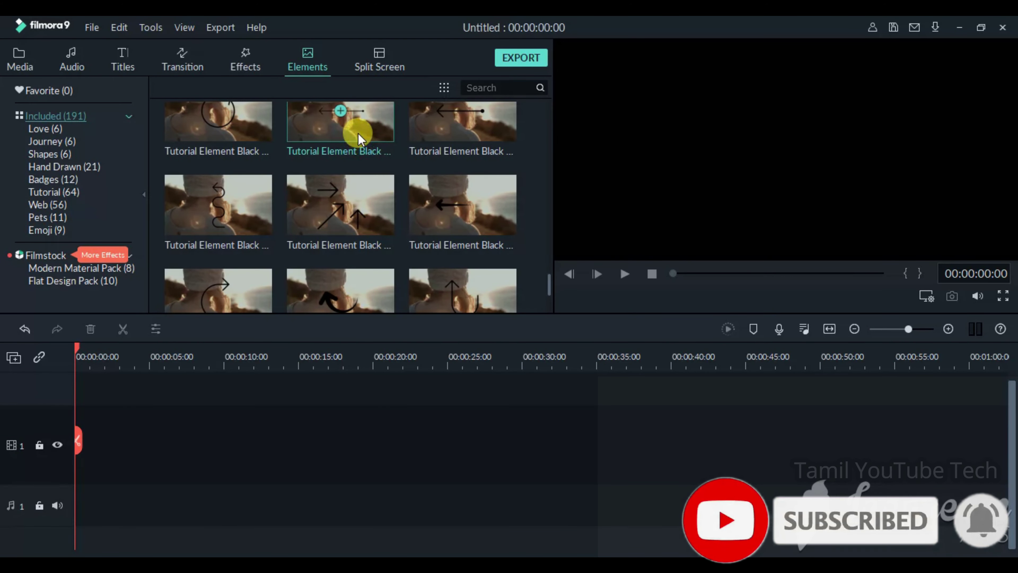
pyautogui.click(372, 203)
pyautogui.scroll(-10, 369, 197)
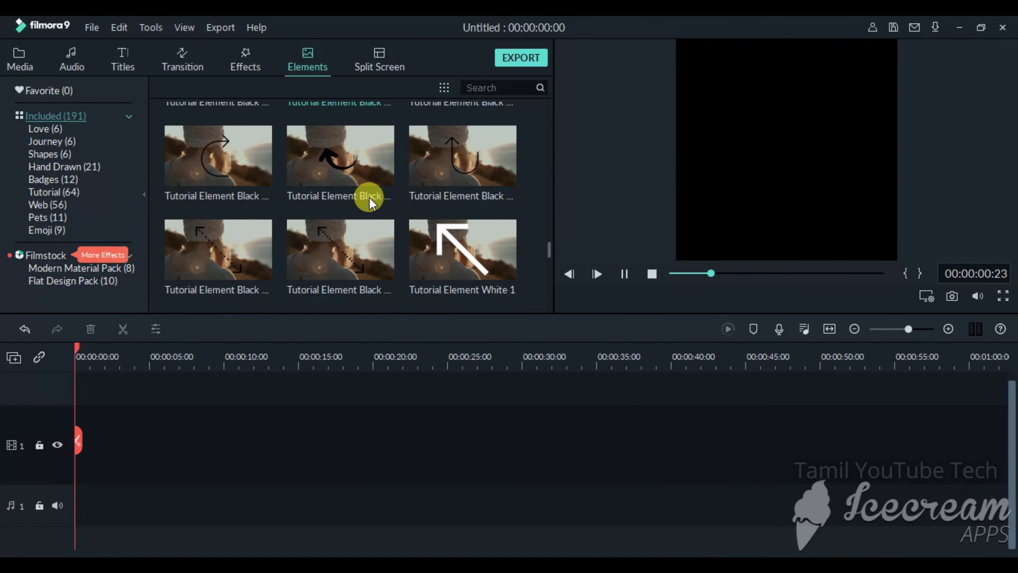
pyautogui.scroll(10, 371, 203)
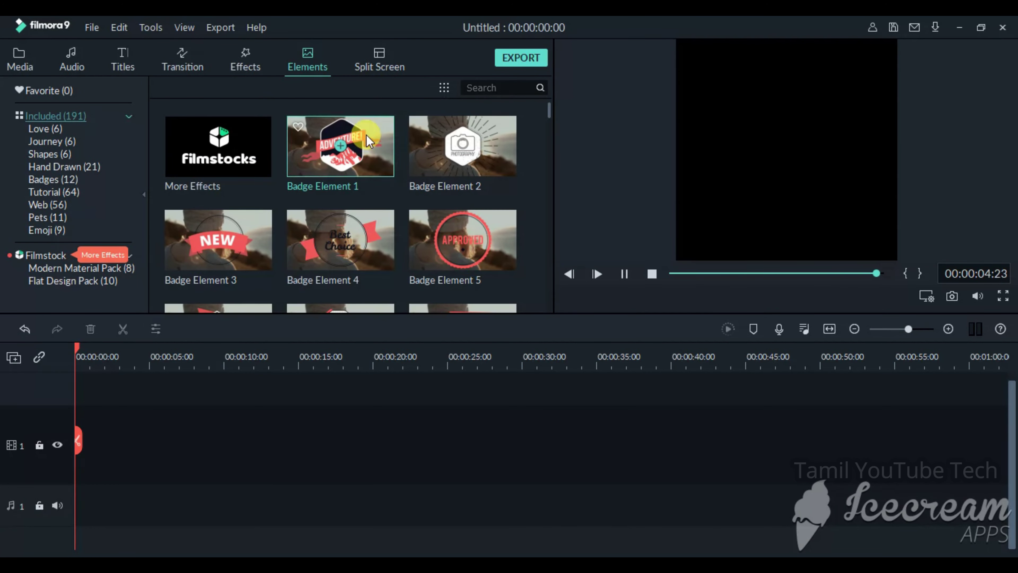
pyautogui.doubleClick(367, 133)
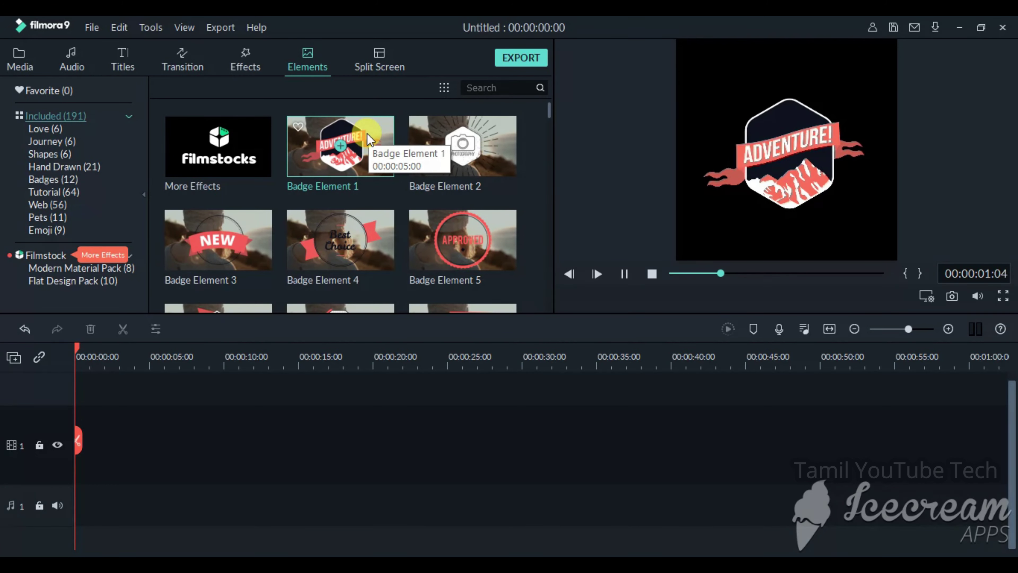
# Look through the included split screen layouts, preview the curved three-part one, and return to the project media
pyautogui.click(393, 61)
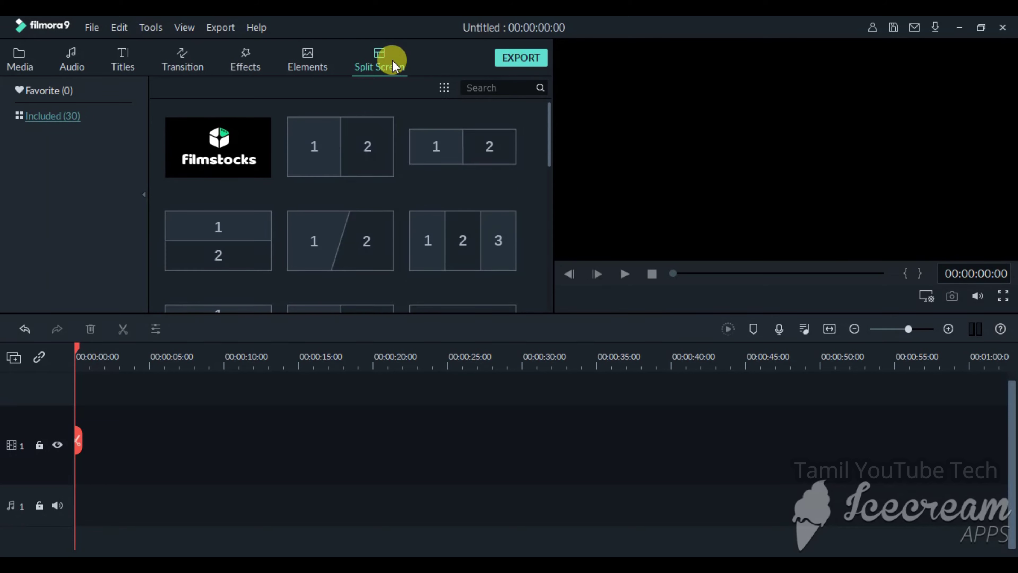
pyautogui.scroll(-10, 386, 130)
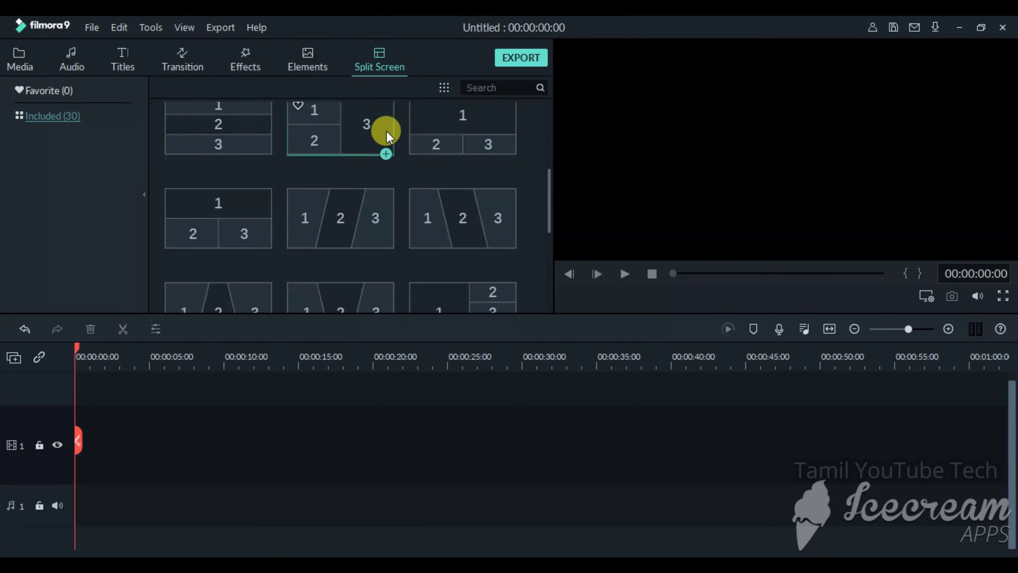
pyautogui.scroll(-5, 387, 131)
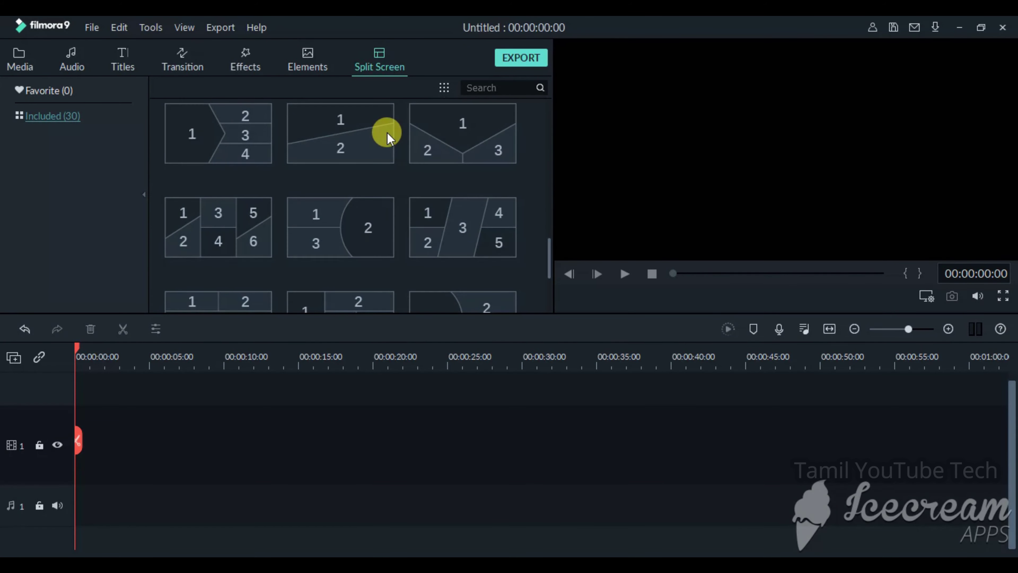
pyautogui.click(455, 140)
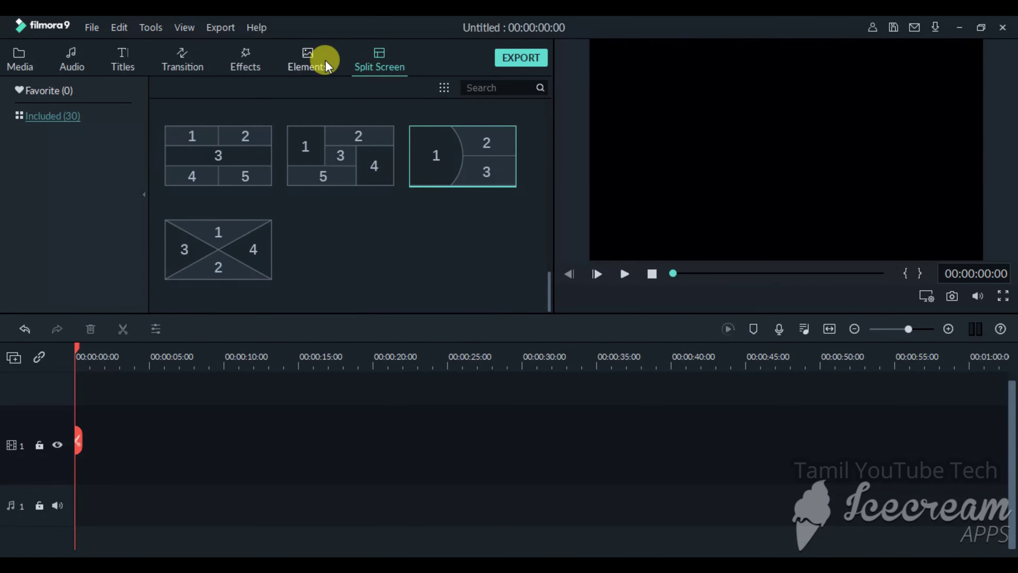
pyautogui.scroll(10, 364, 178)
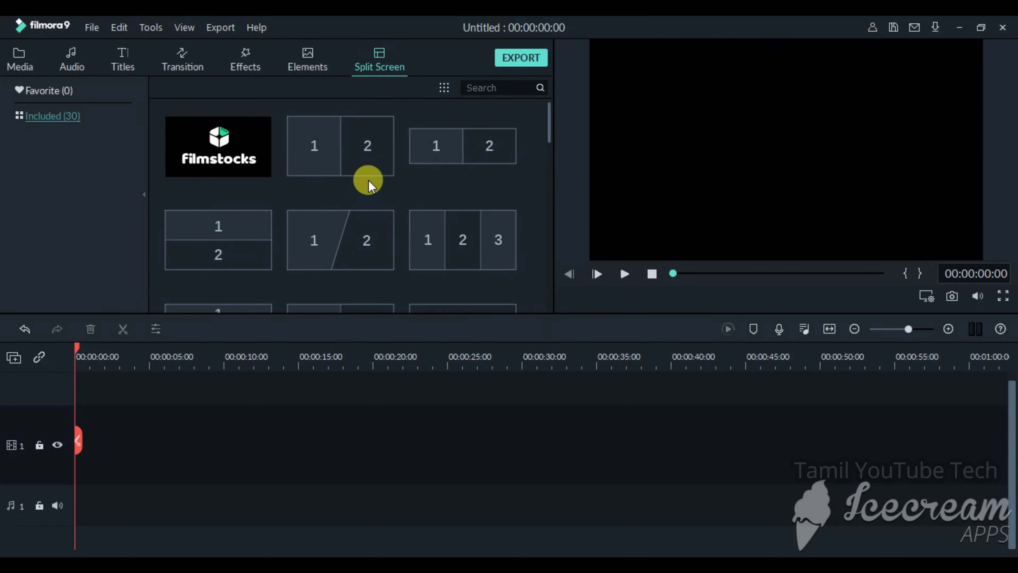
pyautogui.click(30, 67)
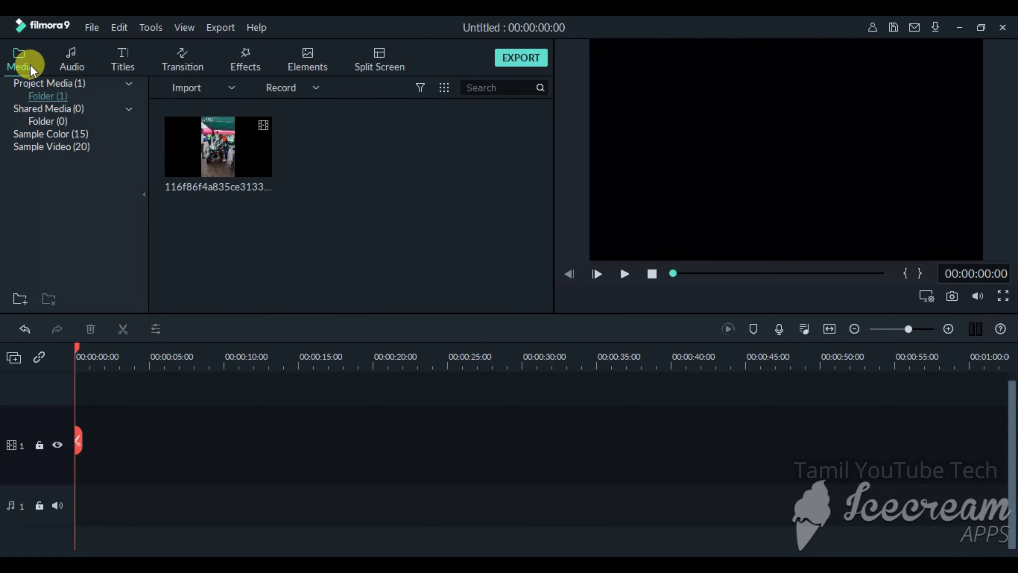